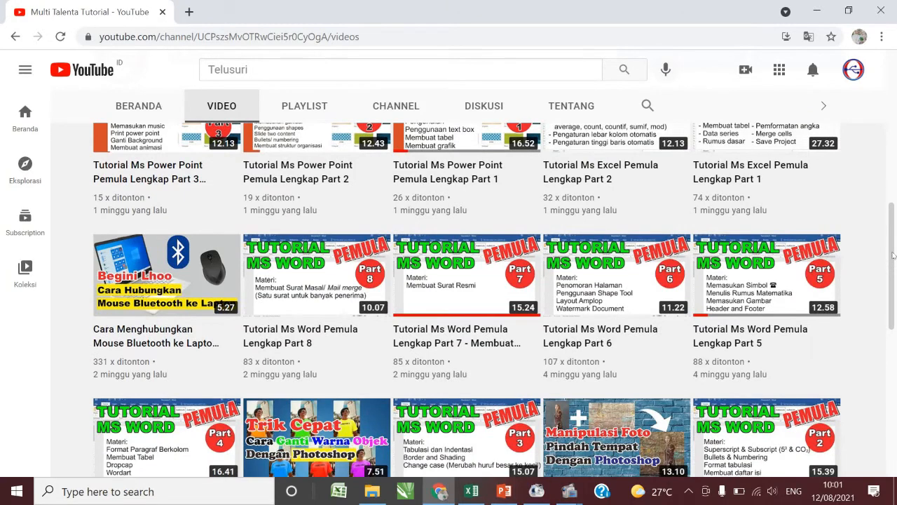
scroll(894, 254, down, 3)
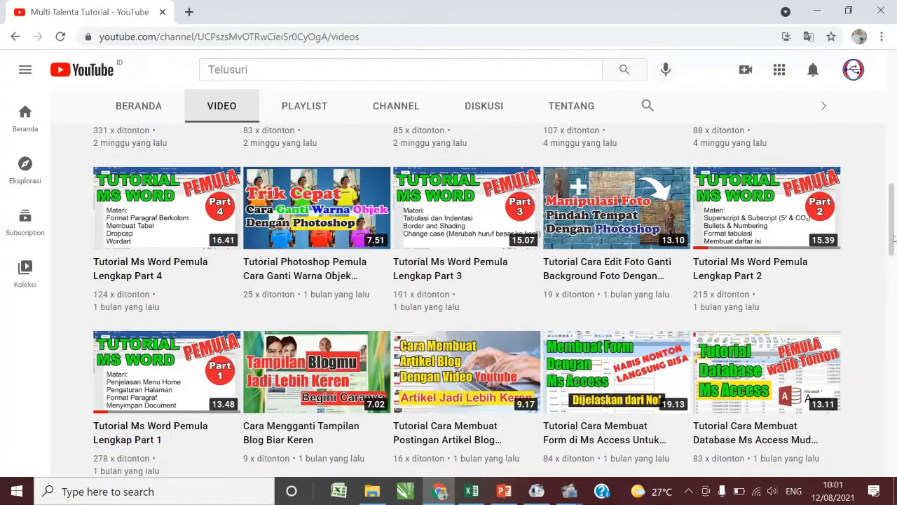
mouse_move(894, 238)
mouse_down()
mouse_move(895, 356)
mouse_move(895, 103)
mouse_up()
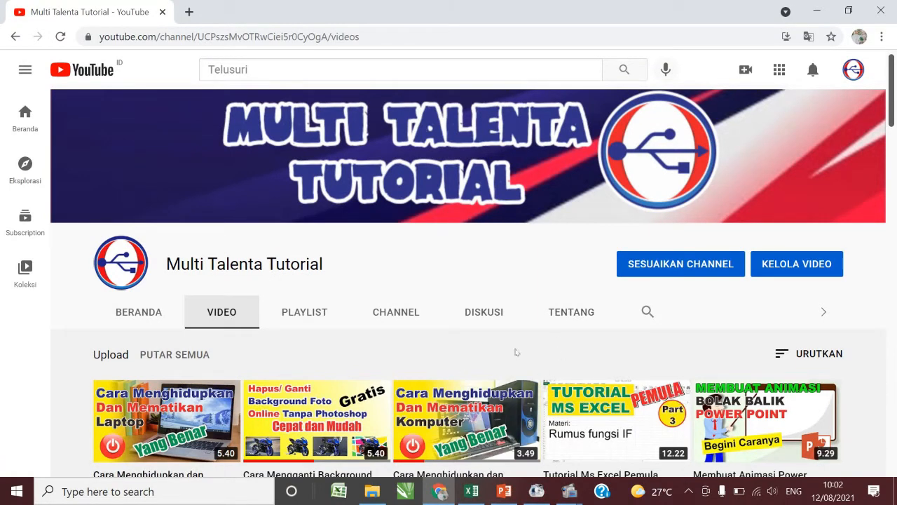
click(504, 495)
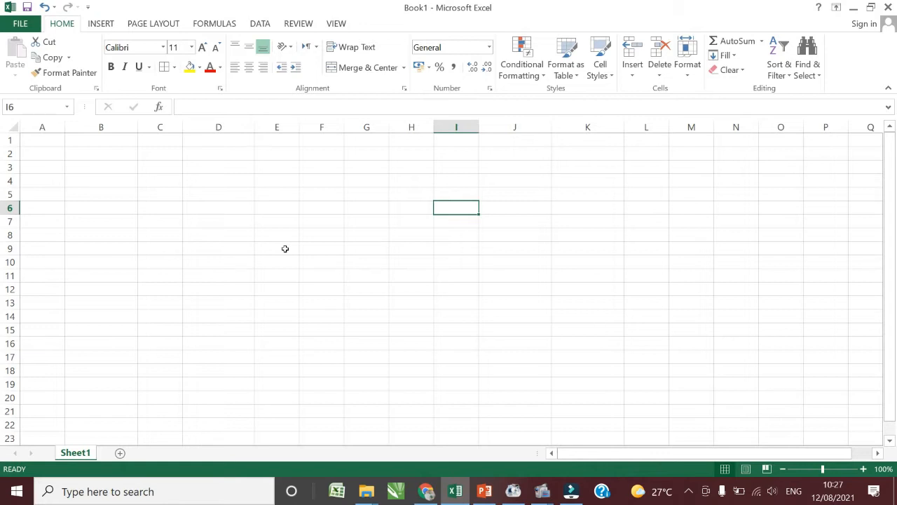
Enter the table headings NO, NAMA, KODE TUJUAN, TUJUAN and TARIF across cells A2 to E2.
click(44, 150)
text(NO)
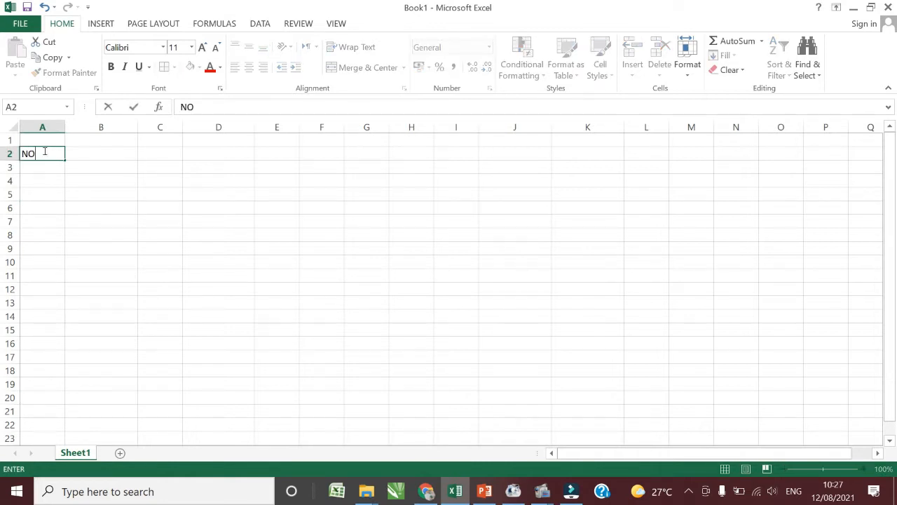
key(Tab)
text(NAMA)
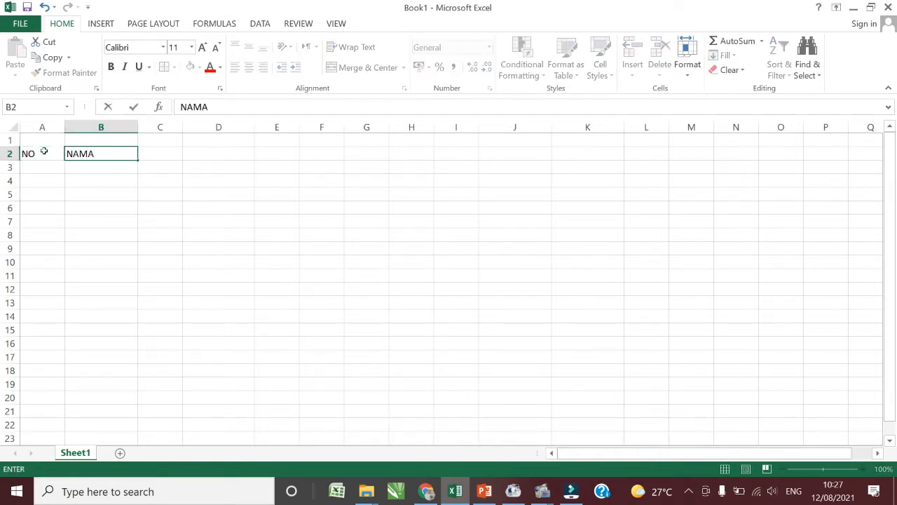
key(Tab)
text(K)
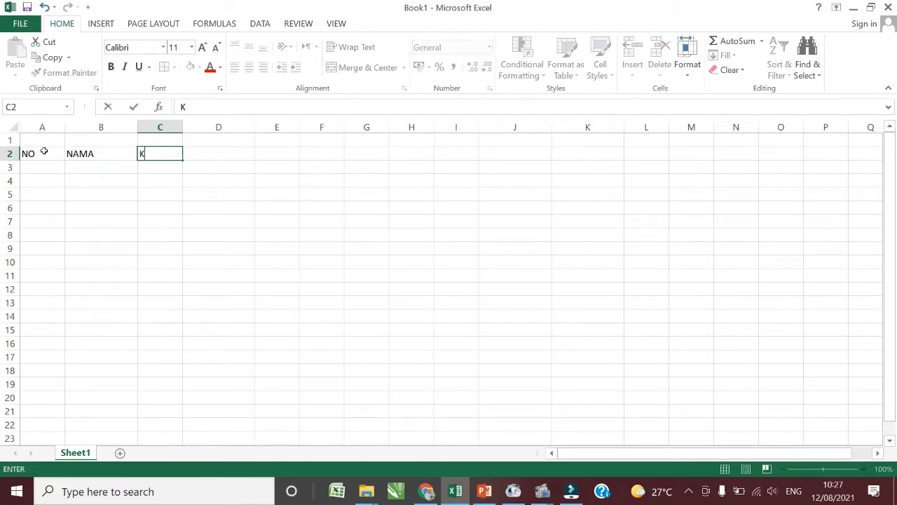
text(ODE TUJUAN)
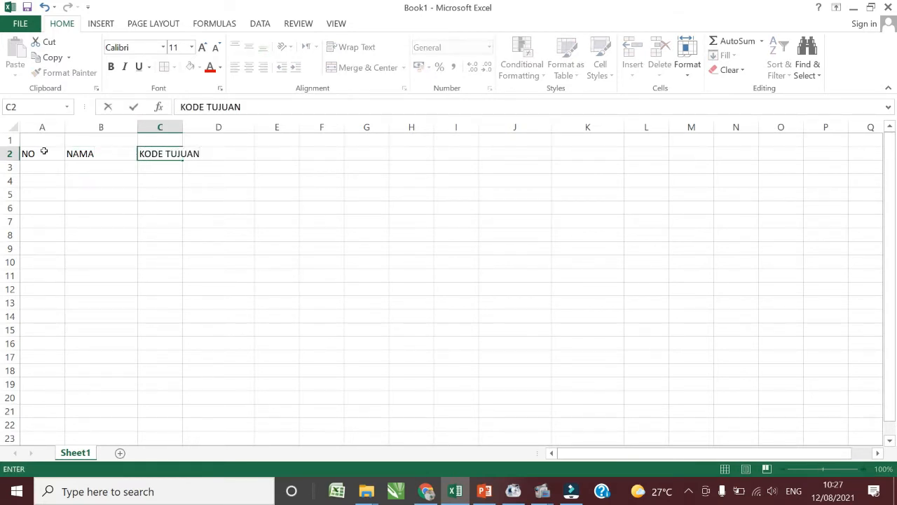
key(Tab)
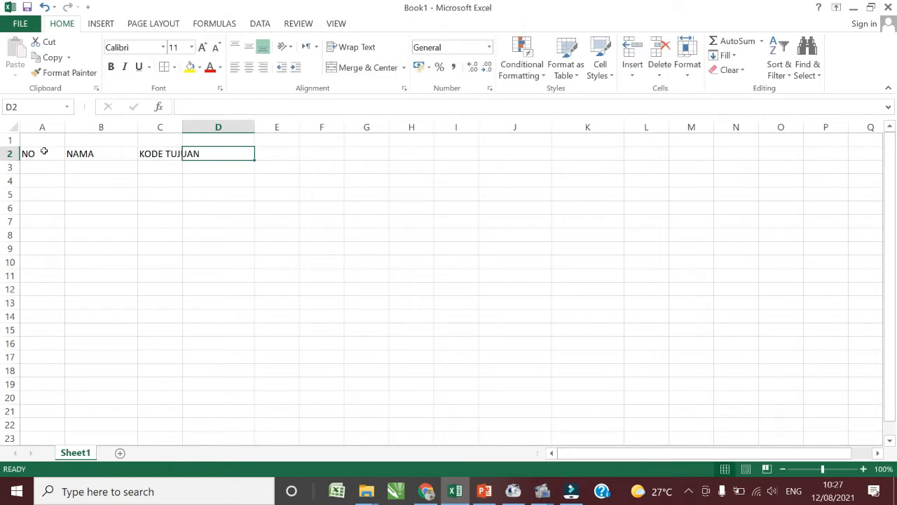
text(TUJUAN)
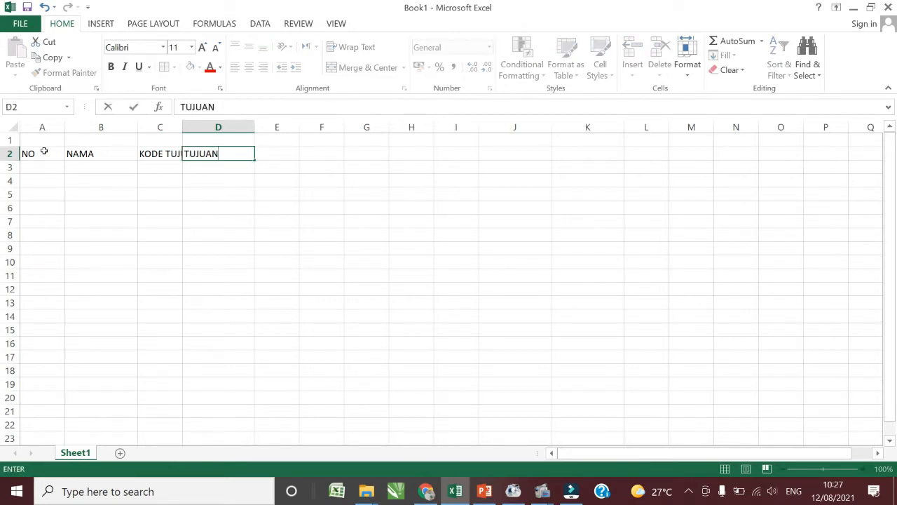
key(Tab)
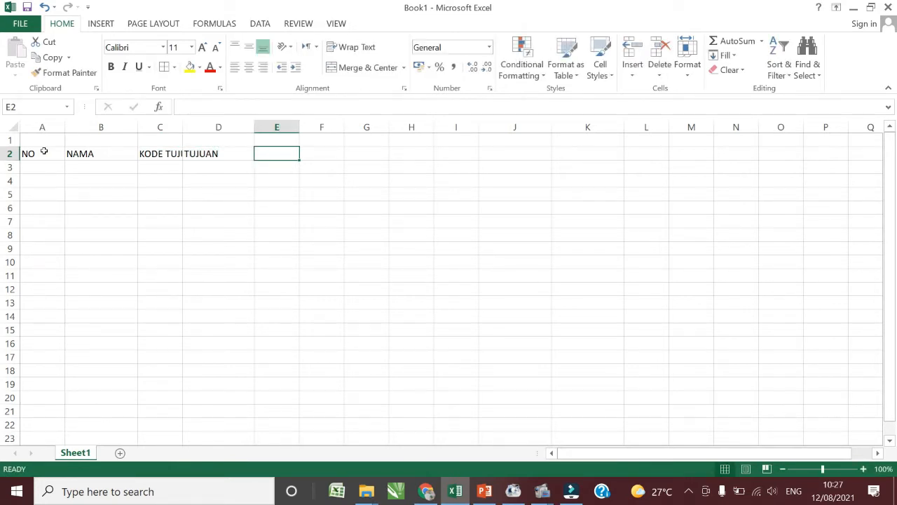
text(TARIF)
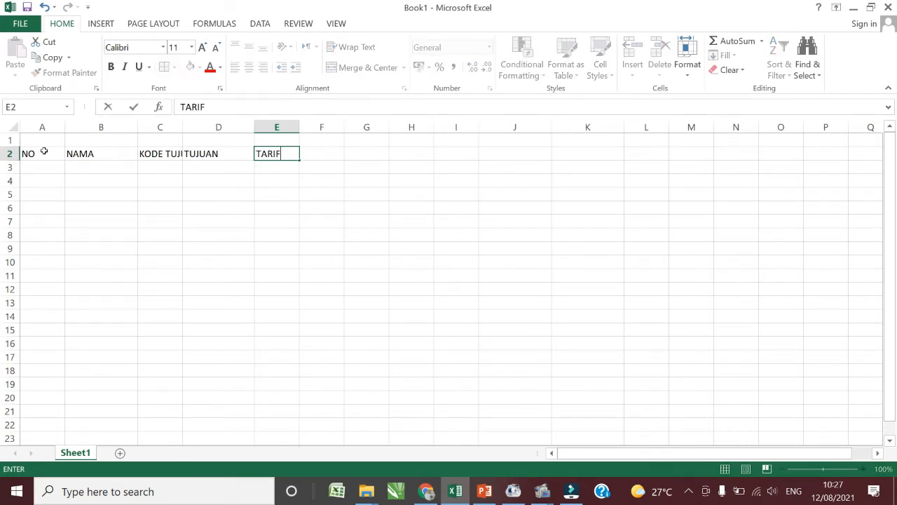
key(Return)
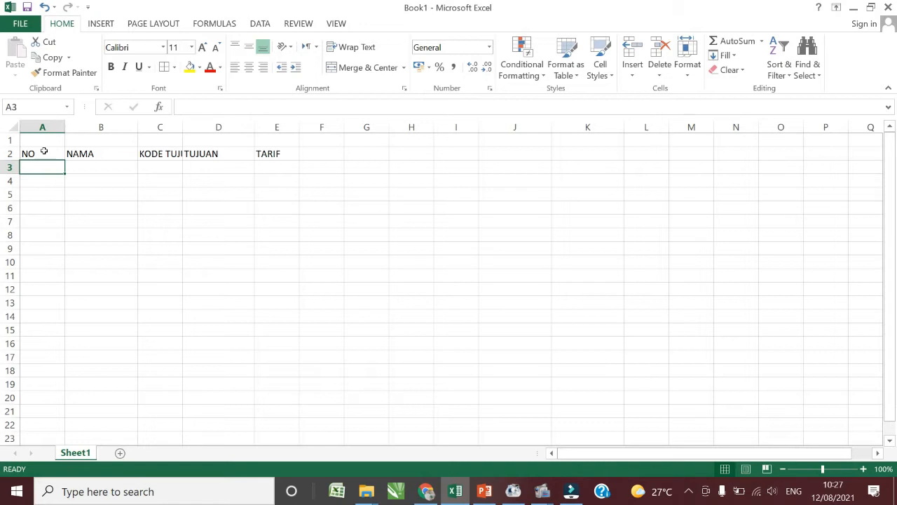
Number the rows 1 to 8 in A3:A10 by entering 1 and 2 and extending the series.
text(1)
key(Return)
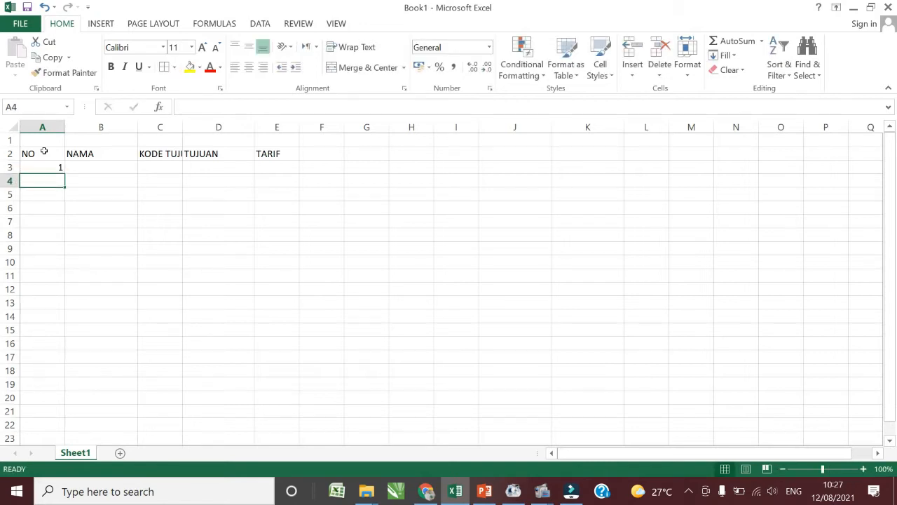
text(2)
key(Return)
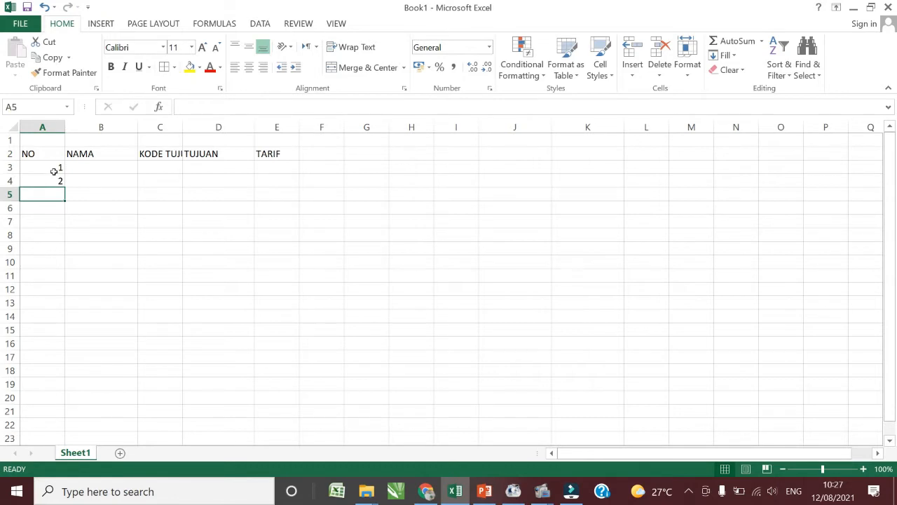
click(54, 168)
drag(54, 168, 72, 273)
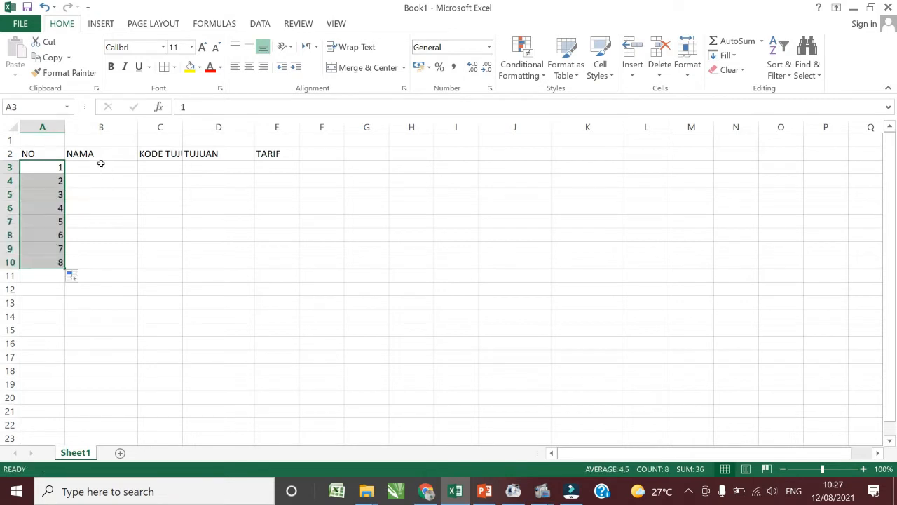
Fill B3:B6 of the NAMA column with the first names of the first four people.
click(100, 164)
text(WINDU)
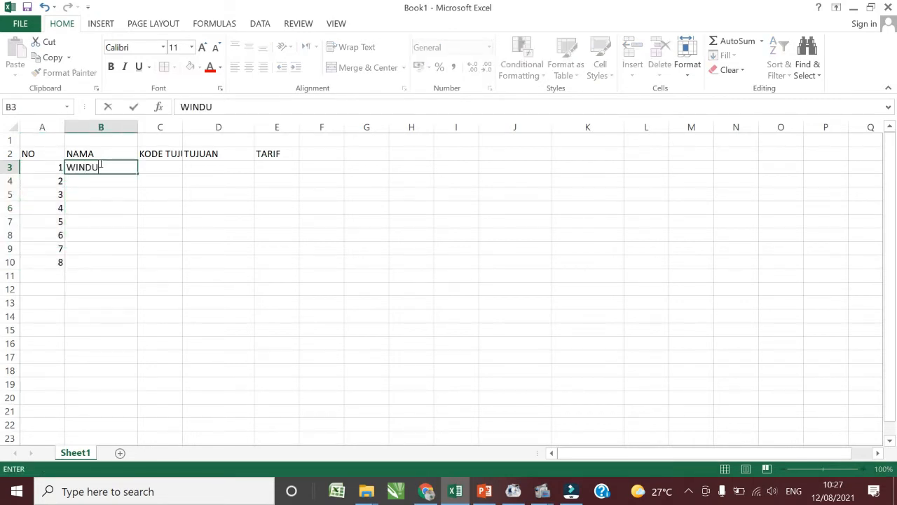
key(Return)
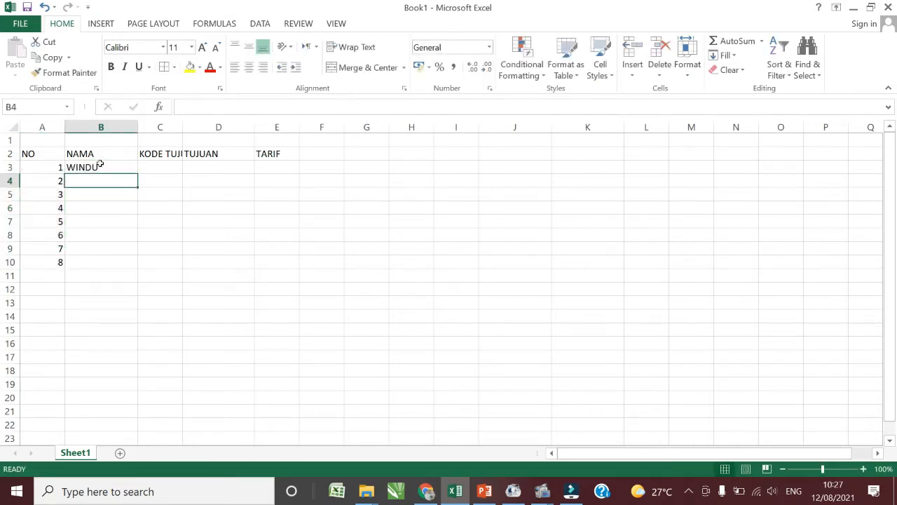
text(WIDI)
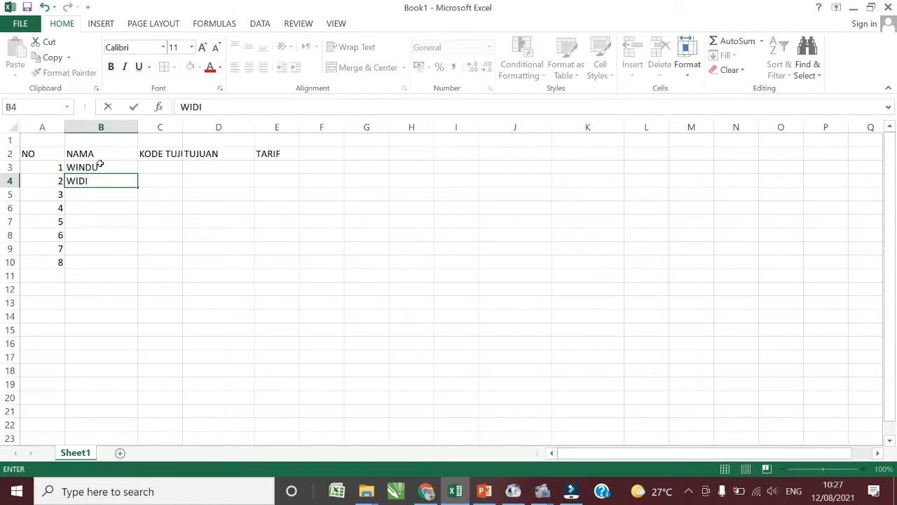
key(Return)
text(IRFAN)
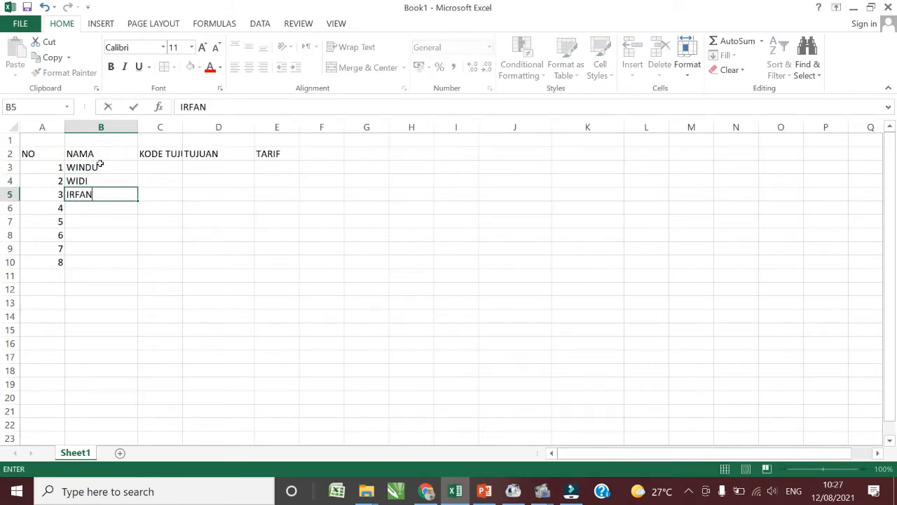
key(Return)
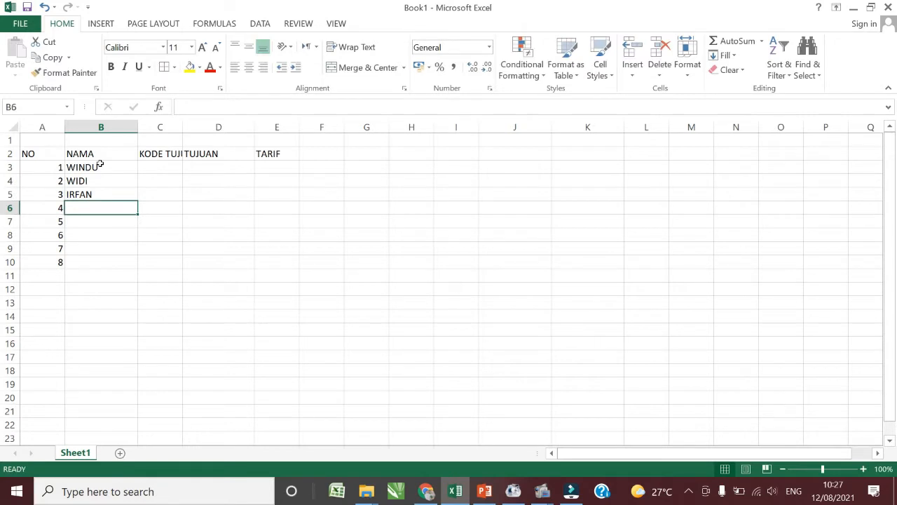
text(PUTRI)
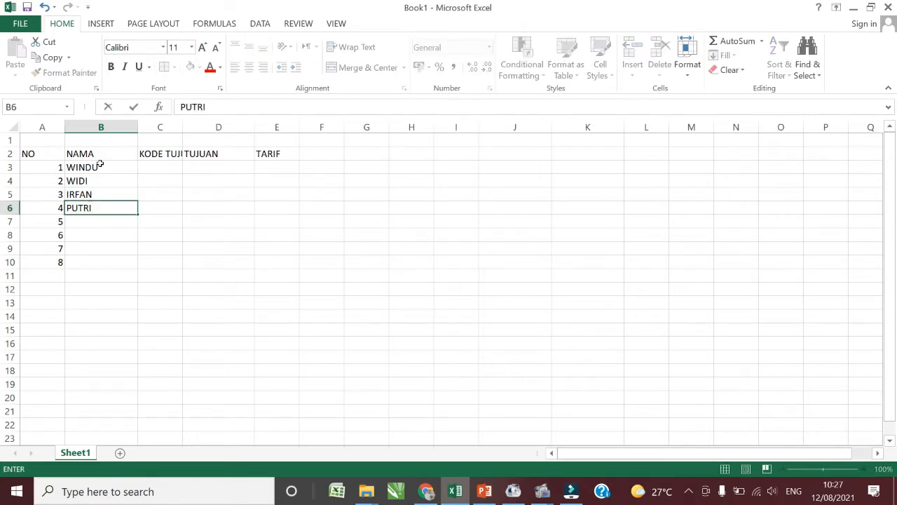
key(Return)
Complete the NAMA column with the first names of the remaining four people in B7:B10.
text(EK)
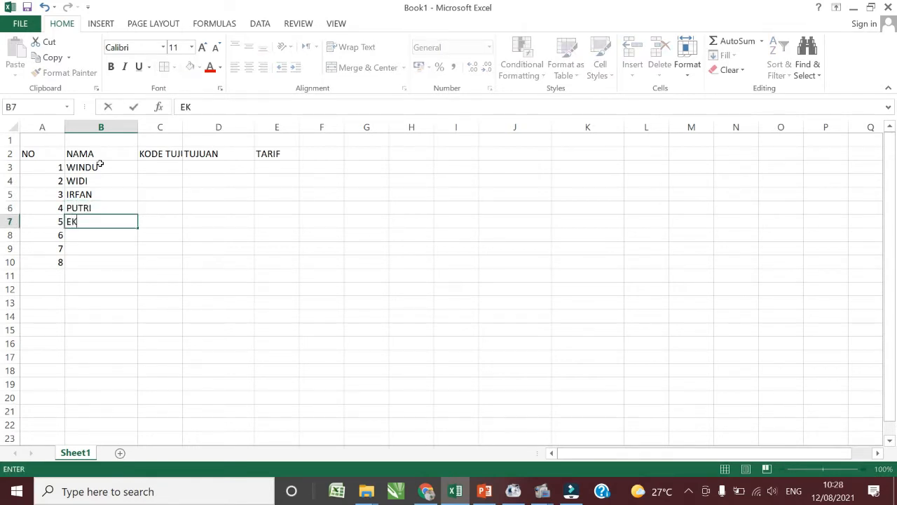
text(O)
key(Return)
text(ARIFIN)
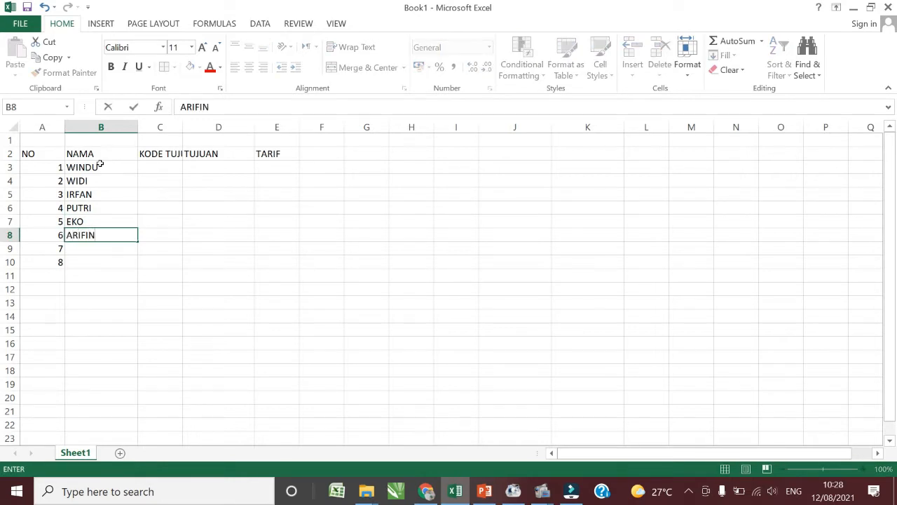
key(Return)
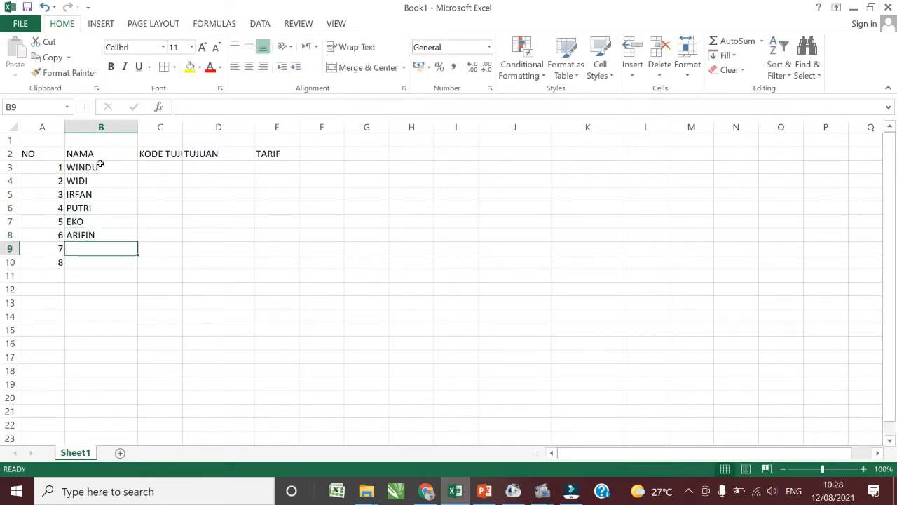
text(ICAK)
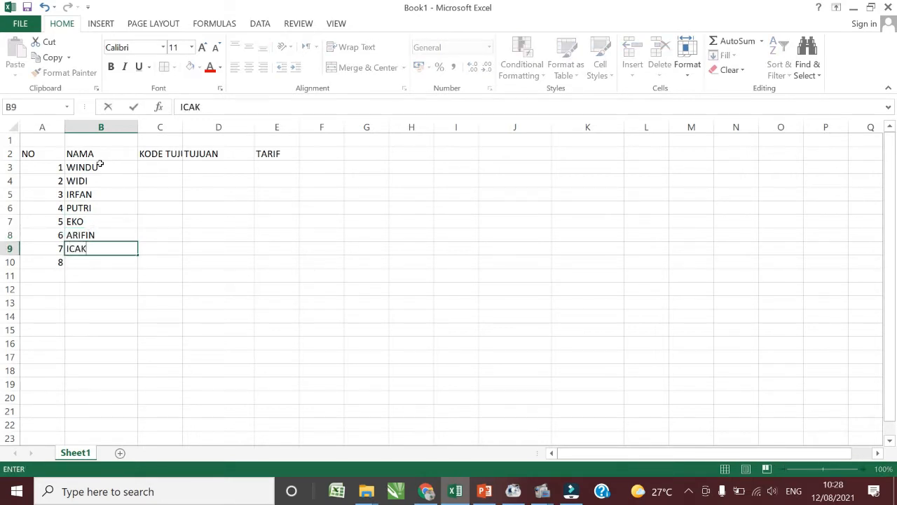
key(Return)
text(HESTI)
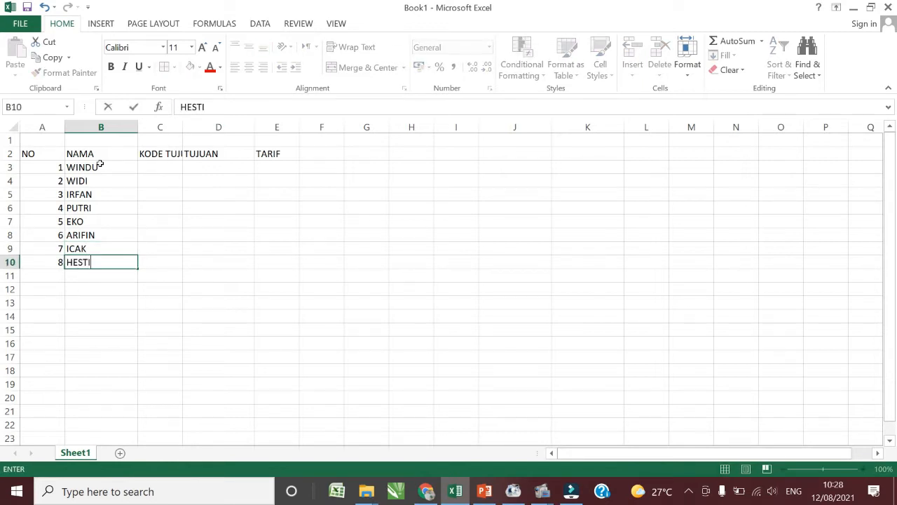
Widen column C to fit the KODE TUJUAN heading and enter the codes YG, SB and YG in C3:C5.
click(158, 166)
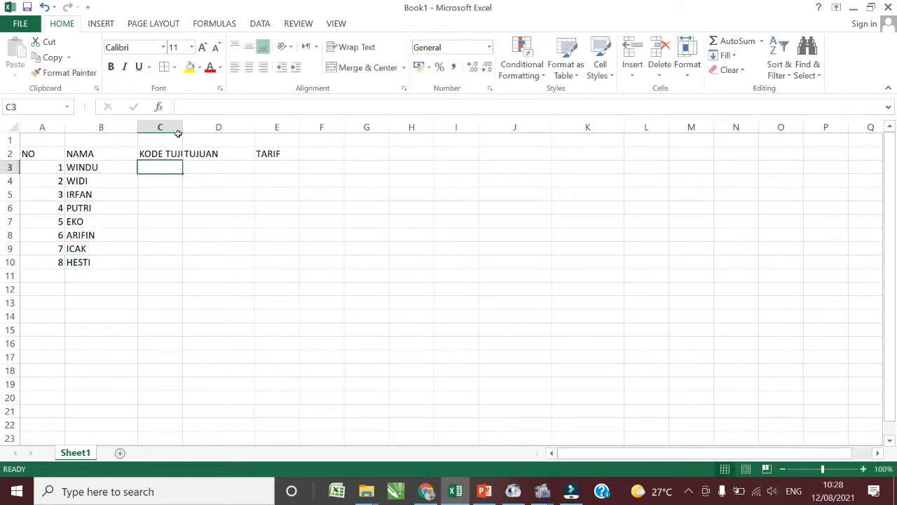
drag(182, 127, 206, 127)
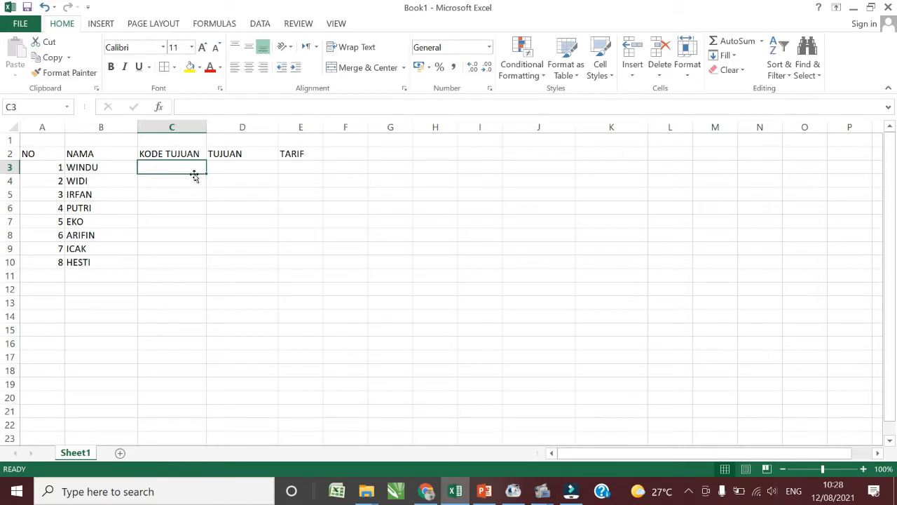
text(YG)
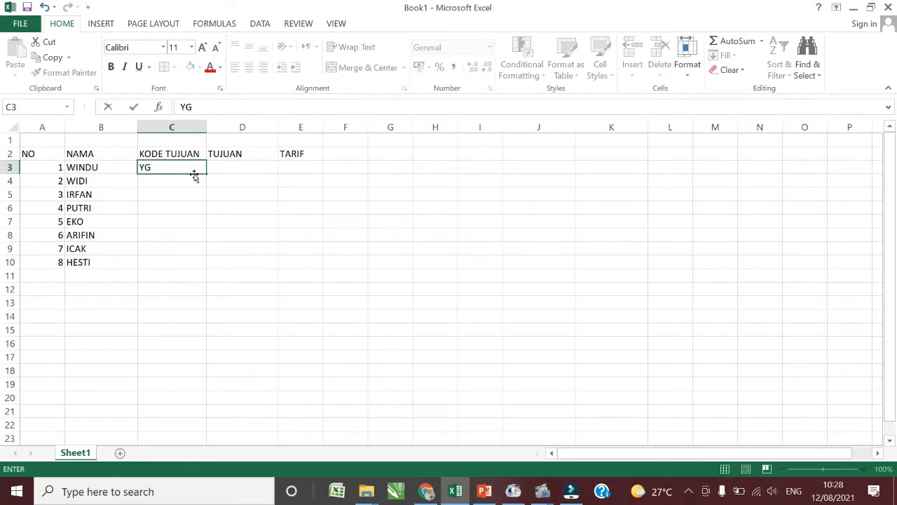
key(Return)
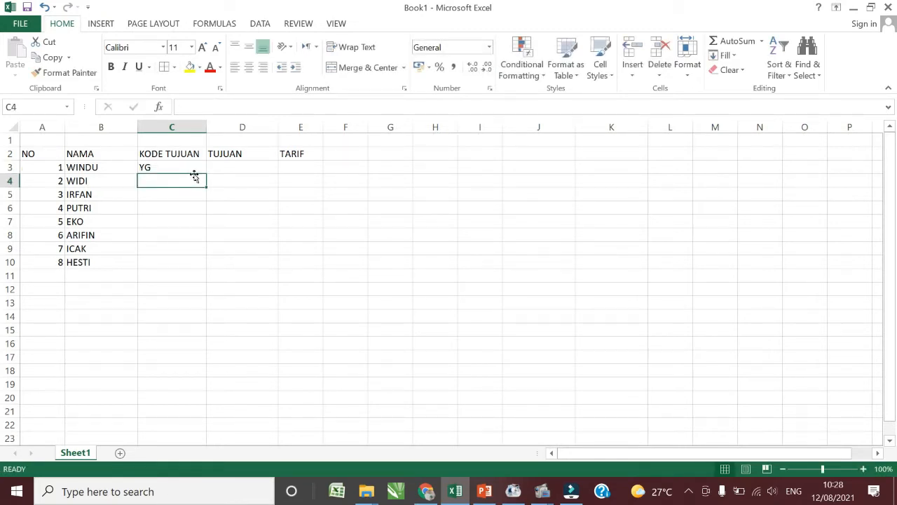
text(SB)
key(Return)
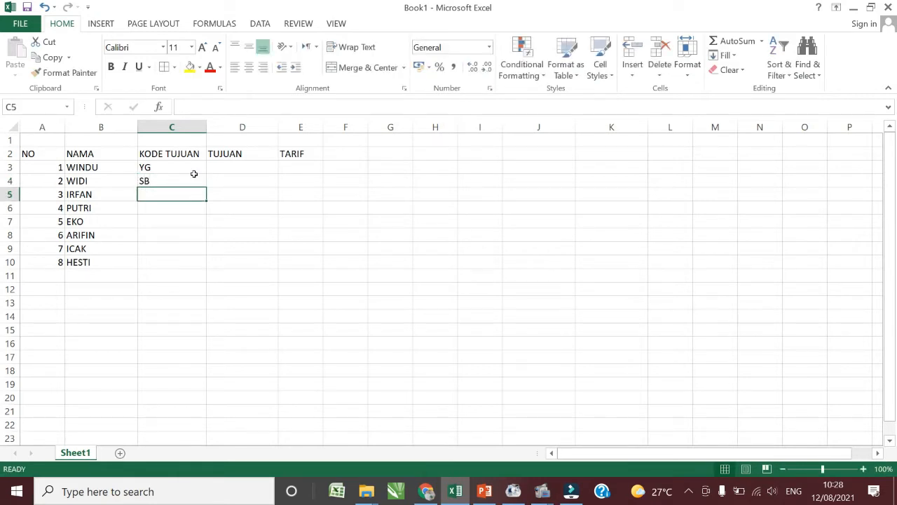
text(YG)
key(Return)
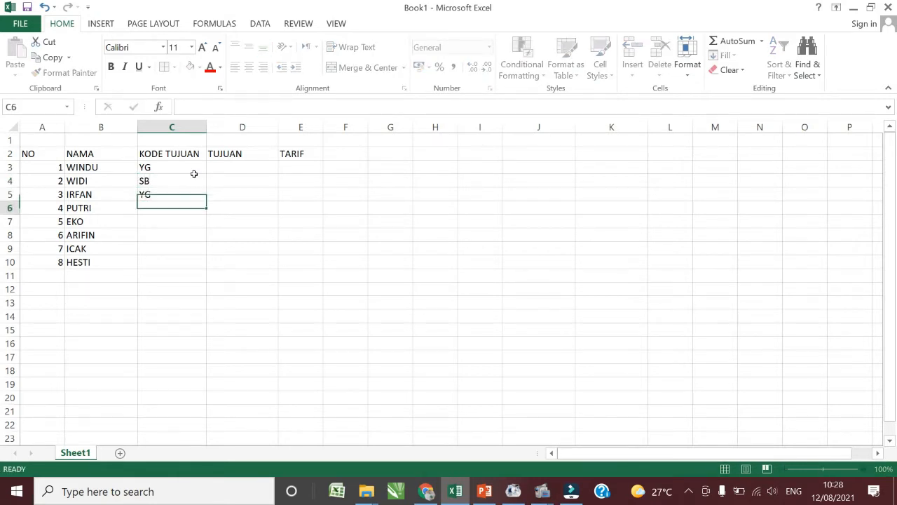
Complete the KODE TUJUAN column by entering ML, SO, SO, ML and SB in C6:C10.
text(ML)
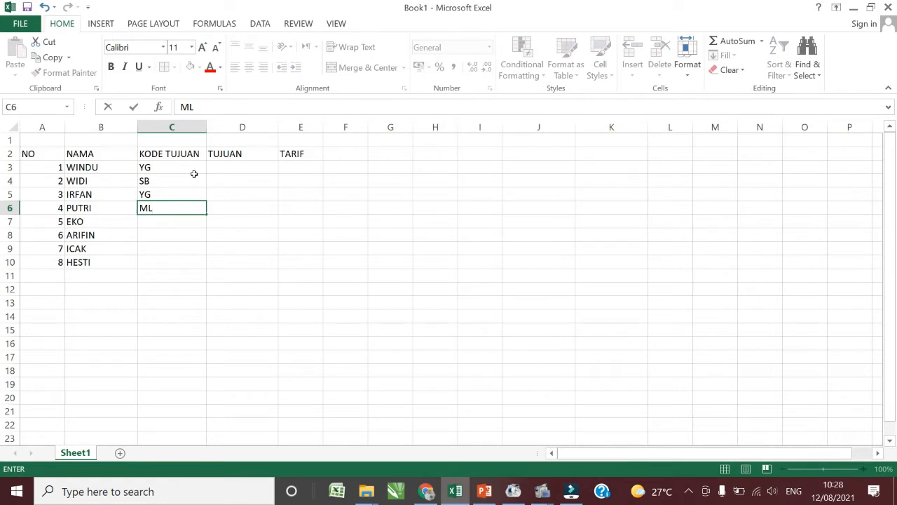
key(Return)
text(SO)
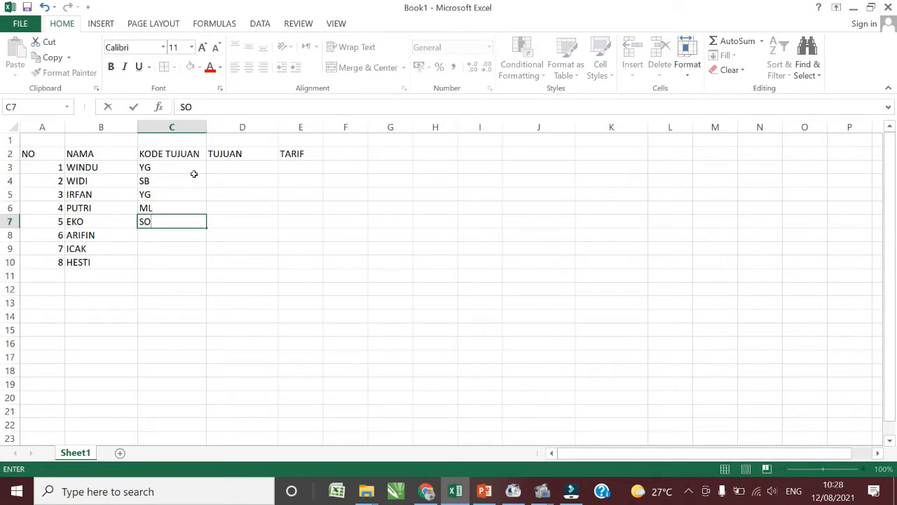
key(Return)
text(SO)
key(Return)
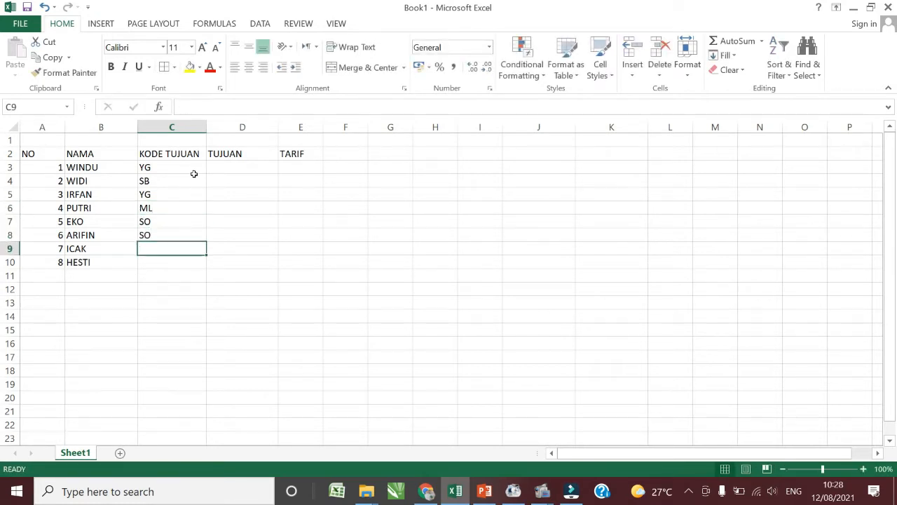
text(ML)
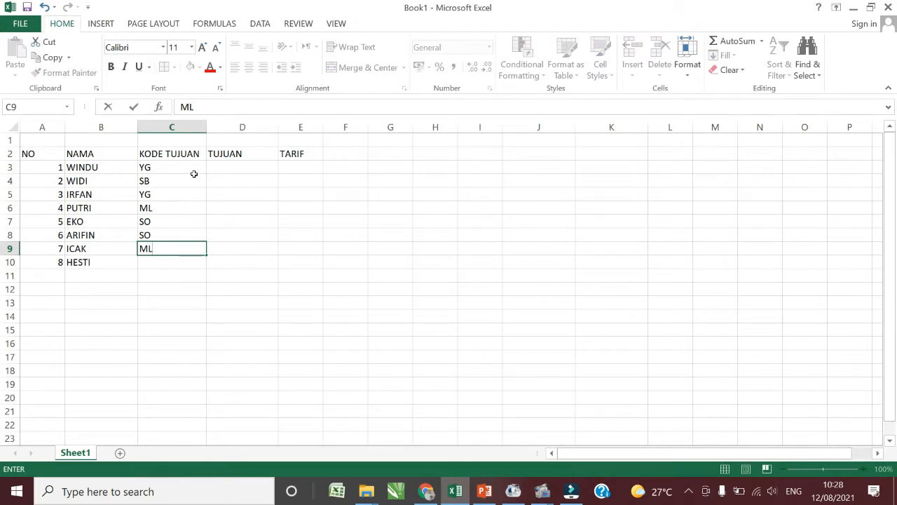
key(Return)
text(SB)
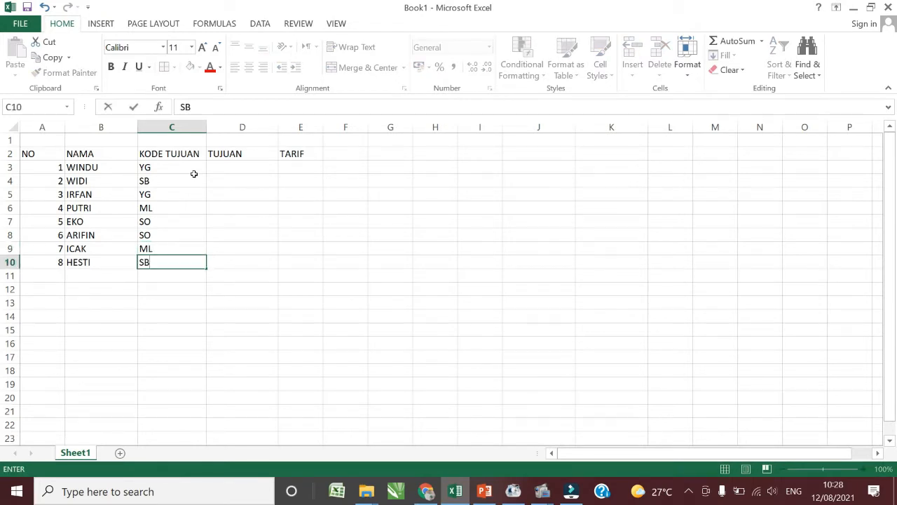
click(245, 172)
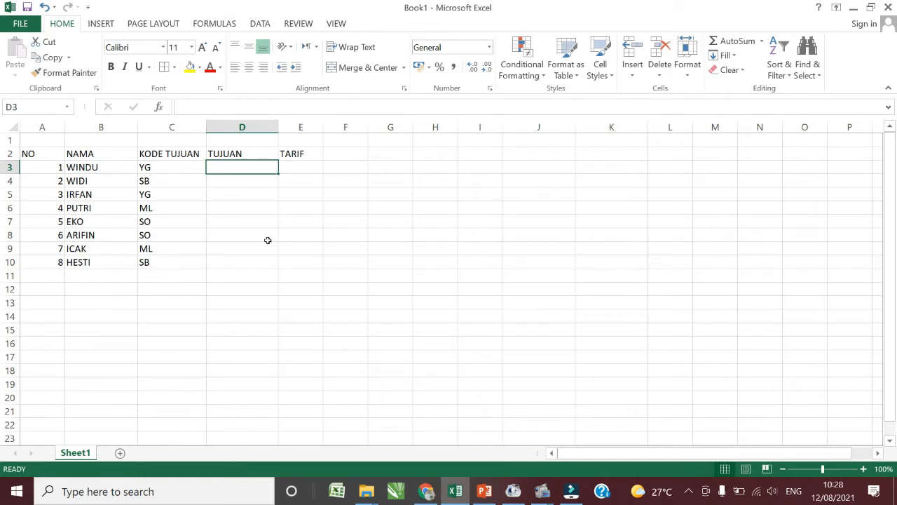
Enter the row labels KODE TUJUAN, TUJUAN and TARIF in C12:C14 for a lookup table below the main table.
click(167, 310)
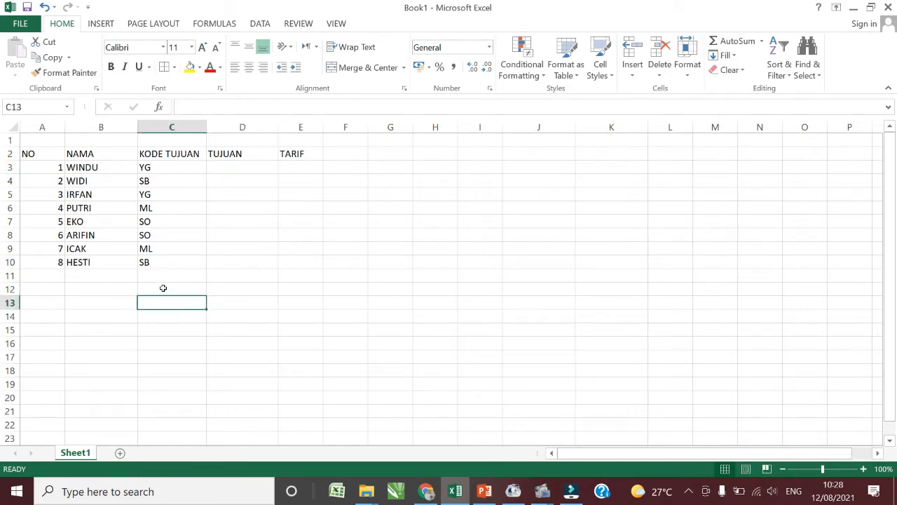
click(161, 288)
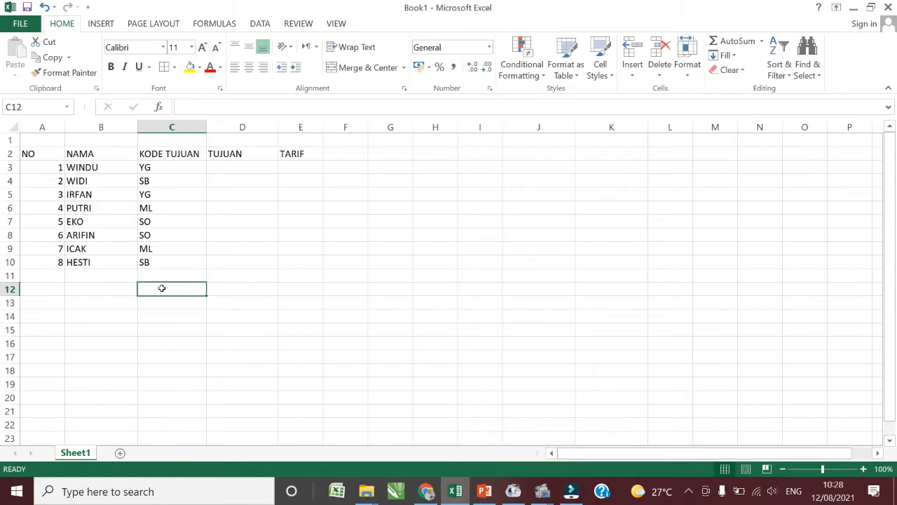
text(KO)
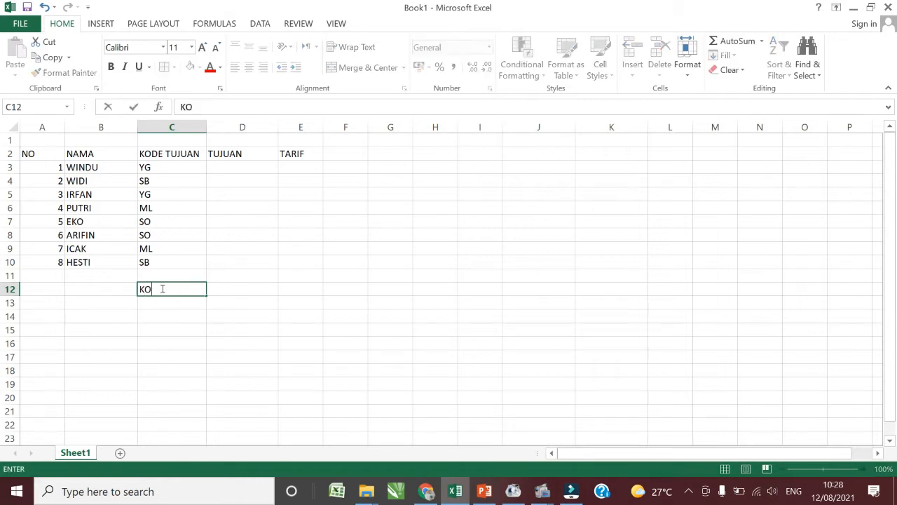
text(DE TUJUAN)
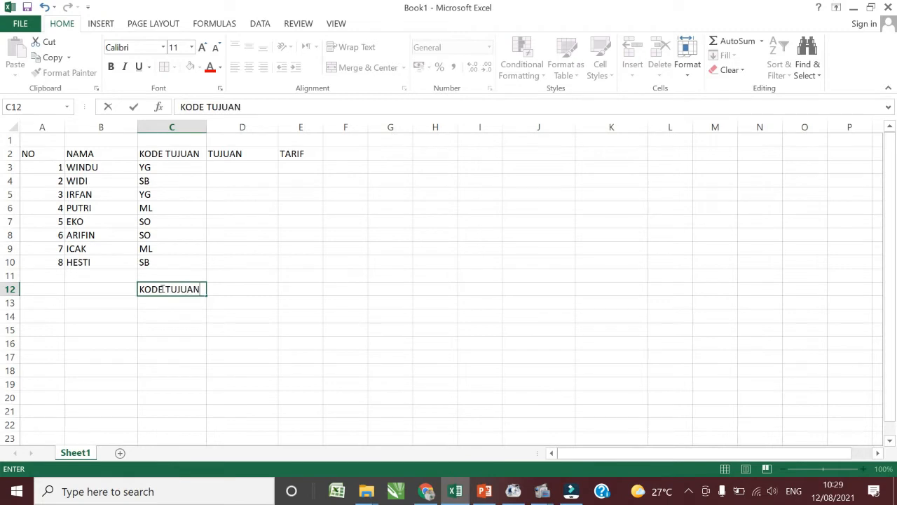
key(Return)
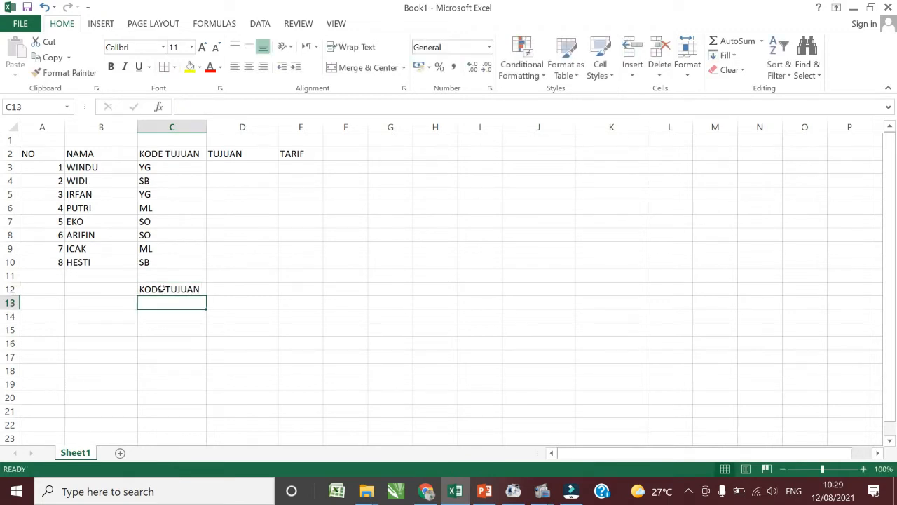
text(TUJUAN)
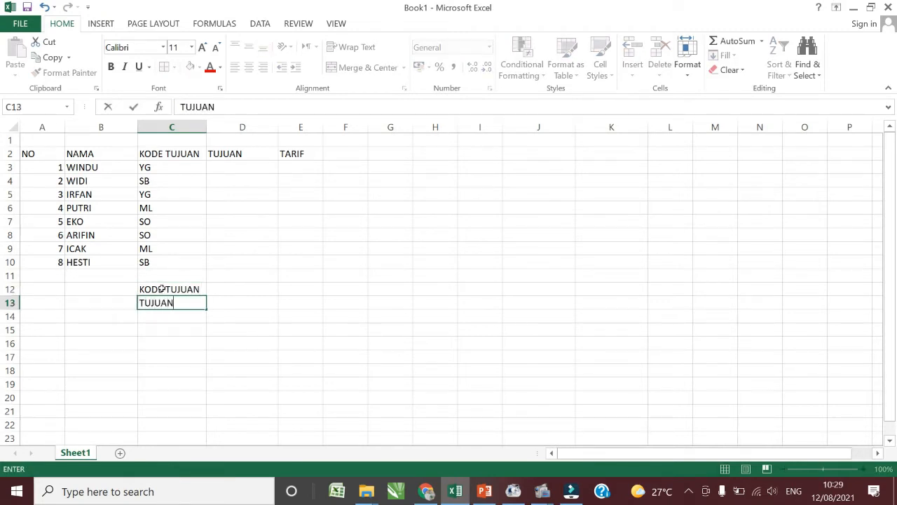
key(Return)
text(TAR)
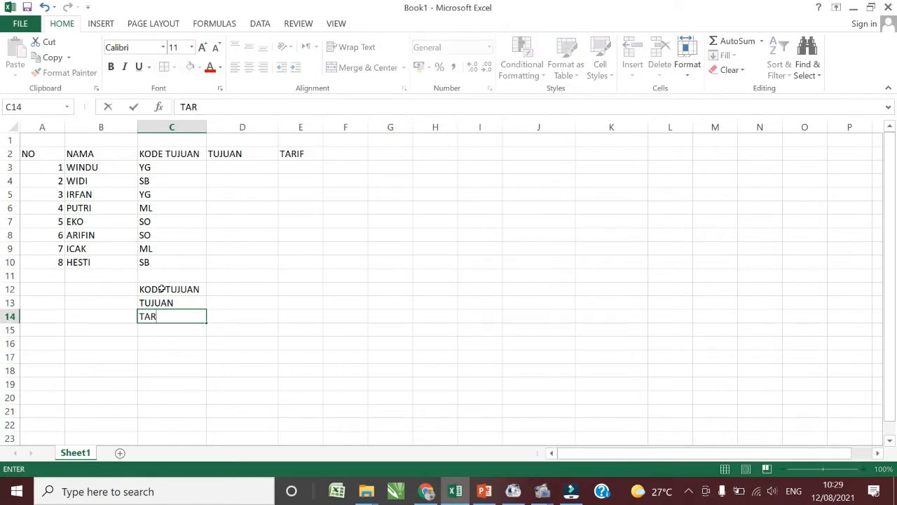
text(IF)
Enter the destination codes YG, SB, ML and SO across D12:G12.
click(247, 291)
text(YG)
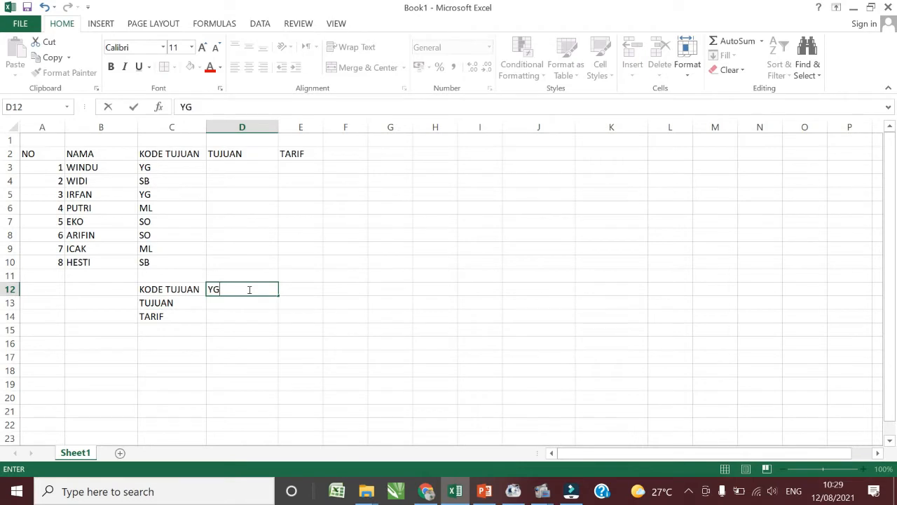
key(Tab)
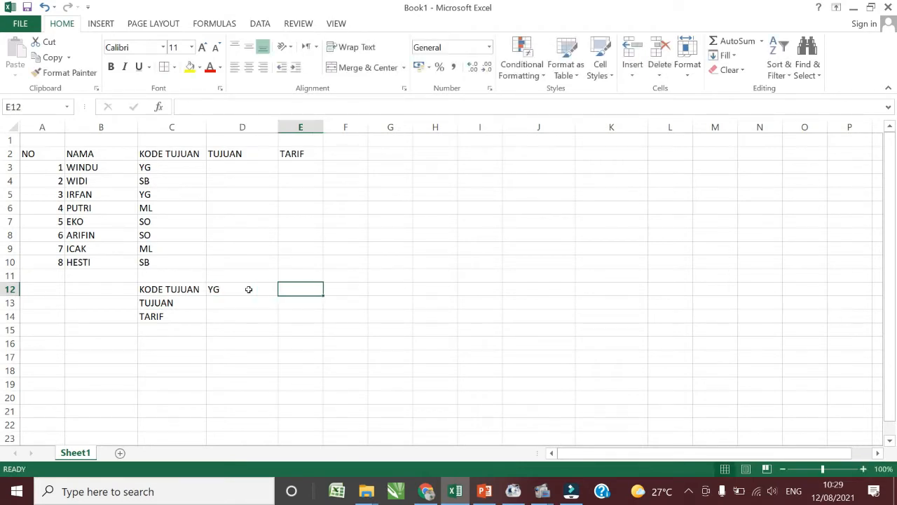
text(SB)
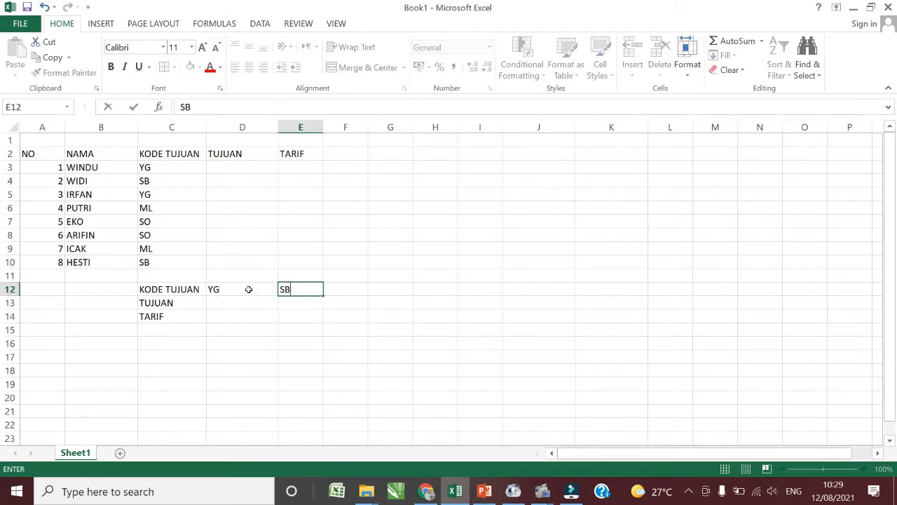
key(Tab)
text(ML)
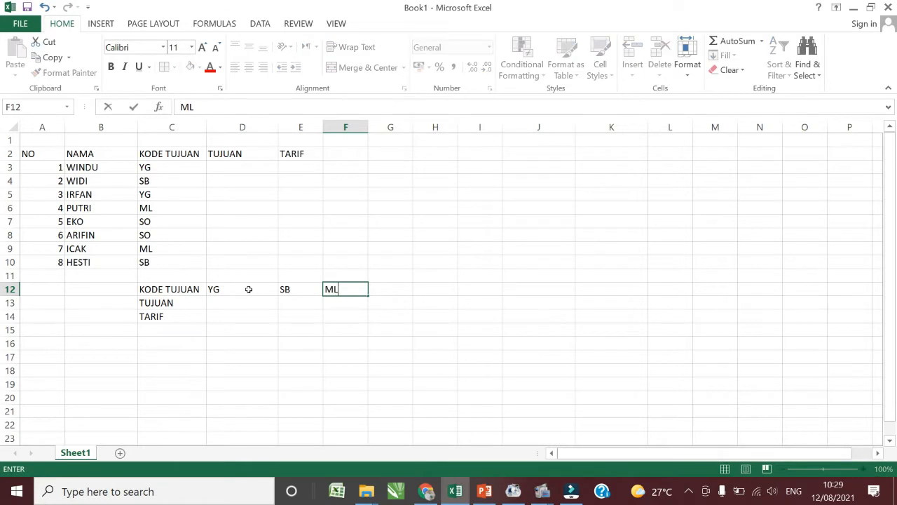
key(Tab)
text(SO)
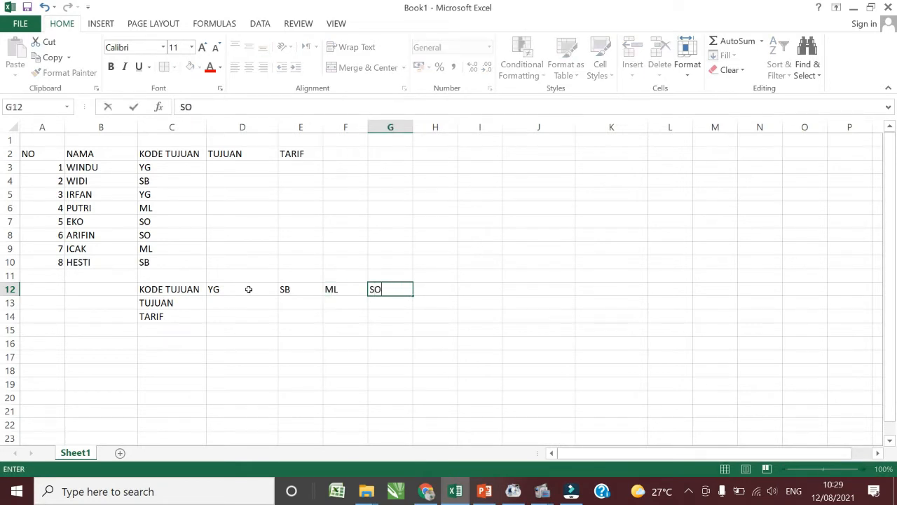
key(Return)
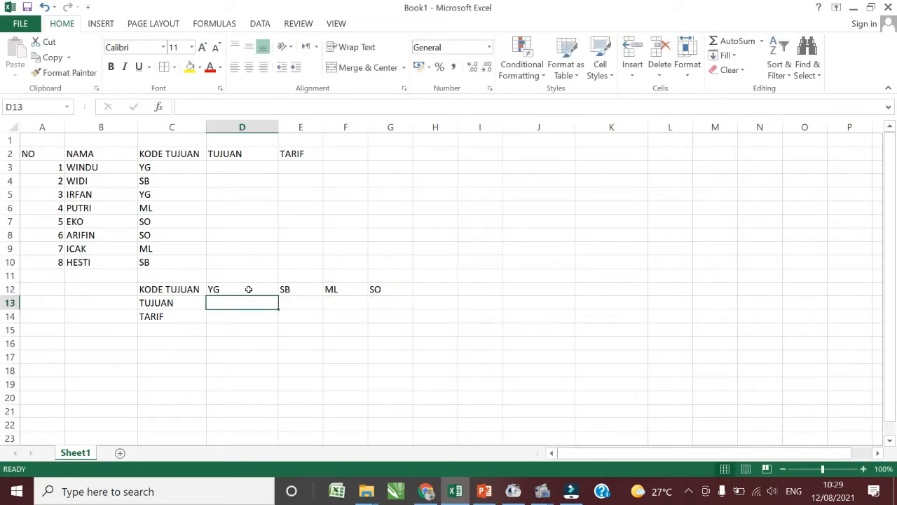
Fill the lookup table's TUJUAN row with YOGYAKARTA, SURABAYA, MALANG and SOLO in D13:G13.
text(YOGYAK)
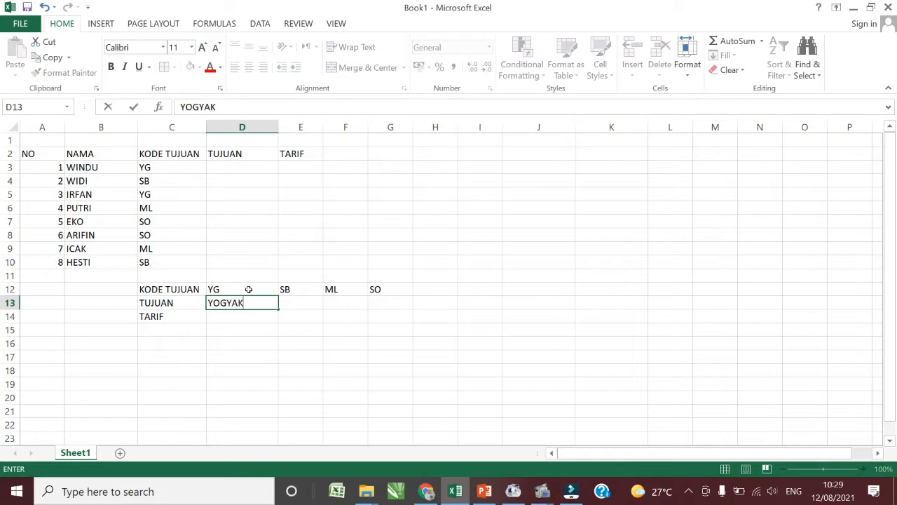
text(ARTA)
key(Tab)
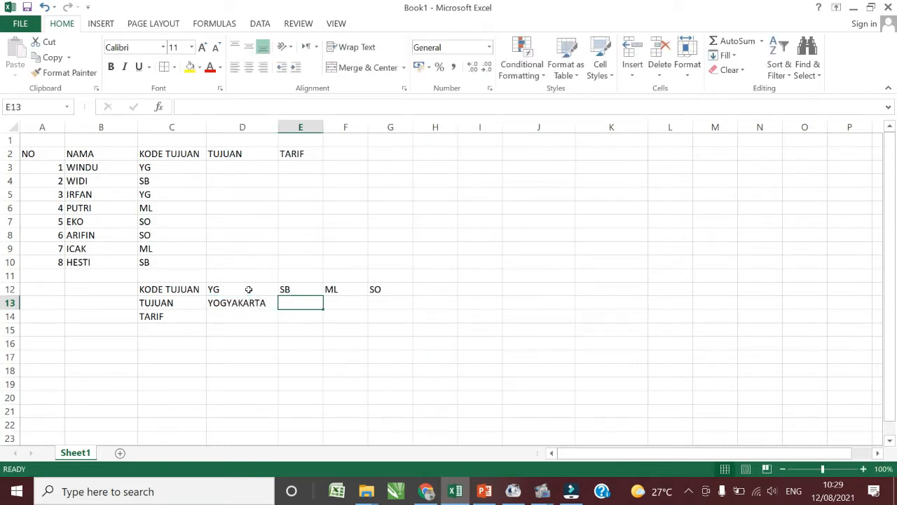
text(SURABAYA)
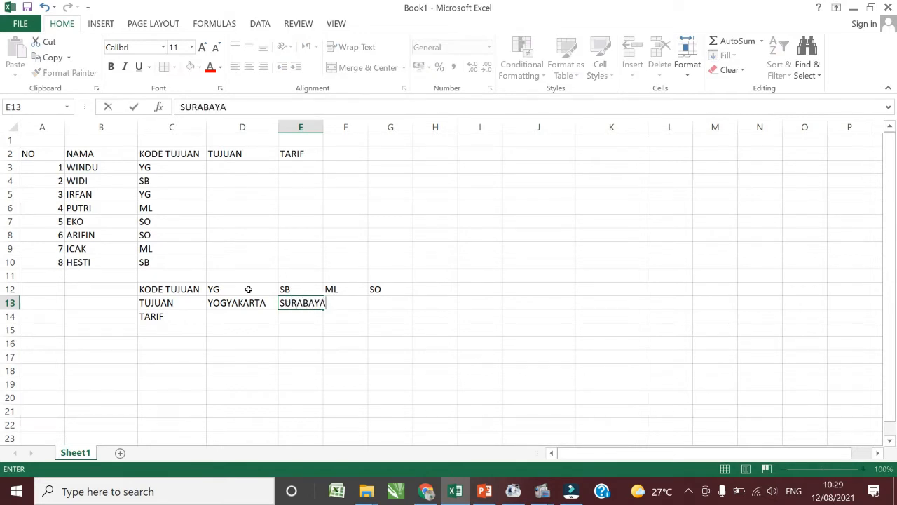
key(Tab)
text(MALANG)
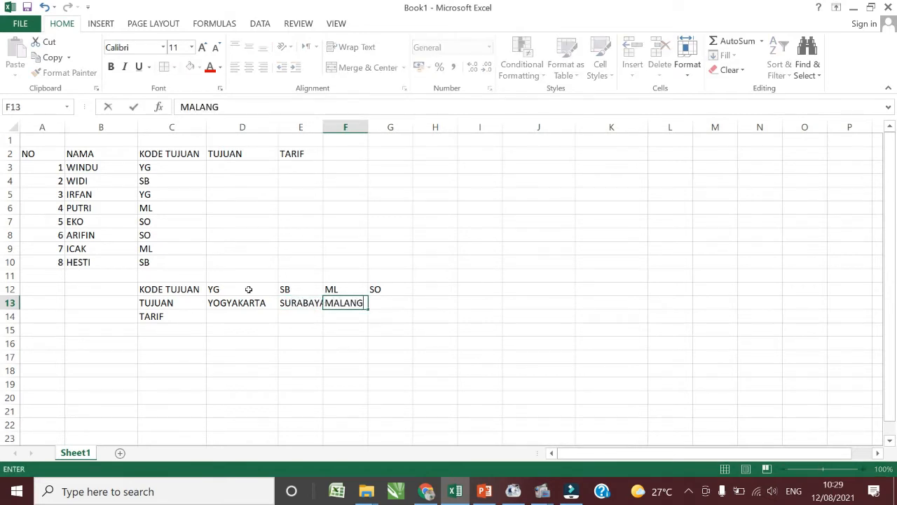
key(Tab)
text(SOLO)
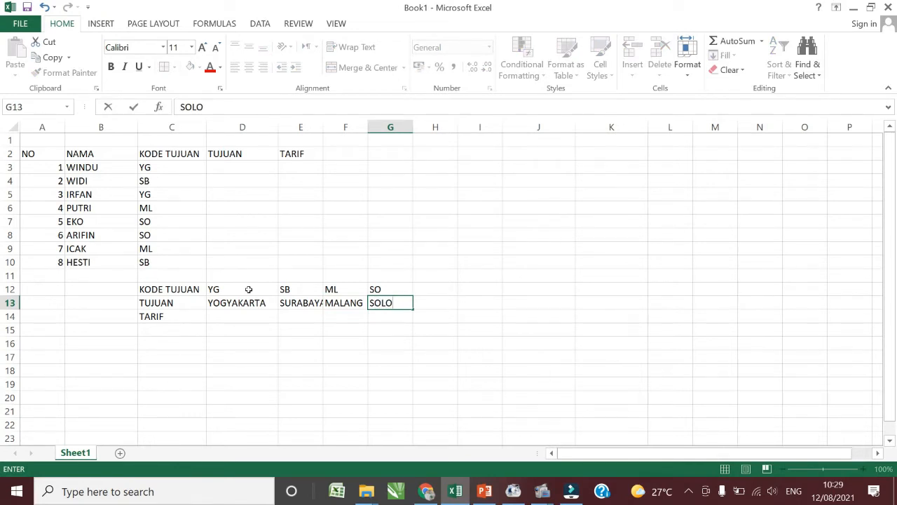
key(Return)
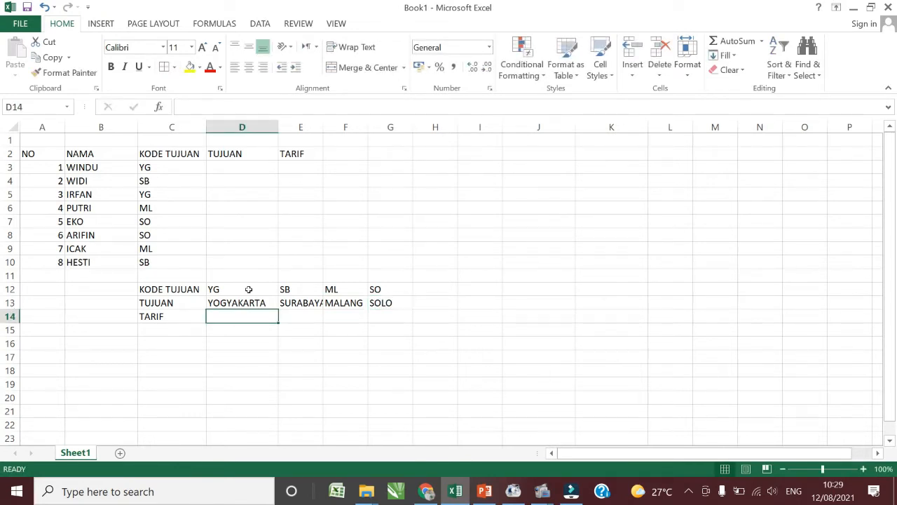
Fill the lookup table's TARIF row with 70000, 120000, 150000 and 85000 in D14:G14.
text(70000)
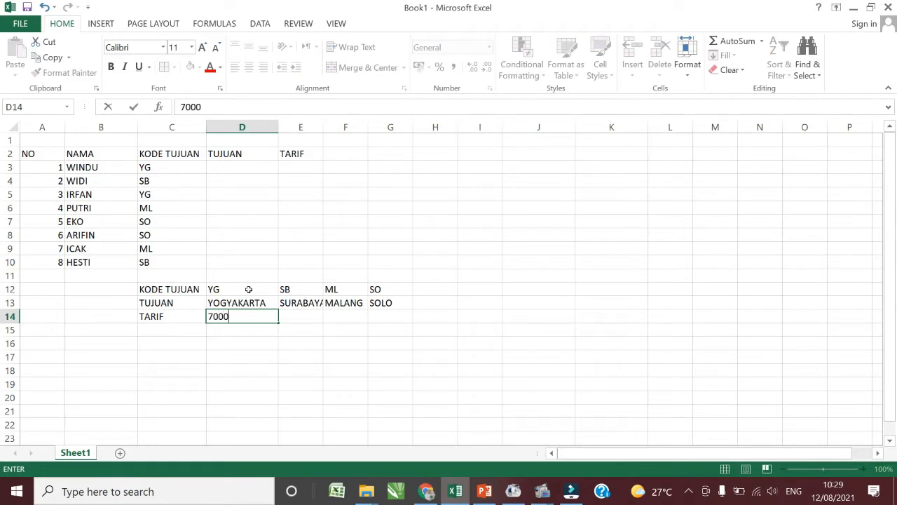
text(1)
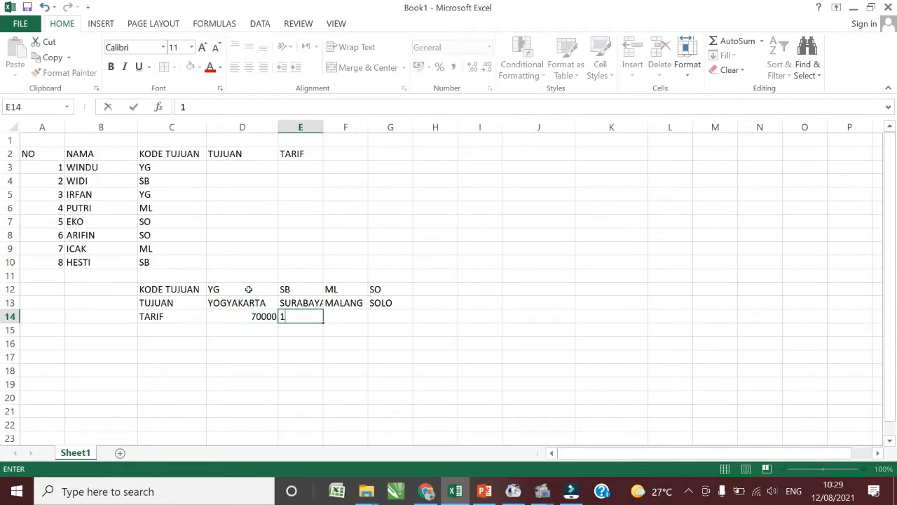
text(20000)
key(Tab)
text(15)
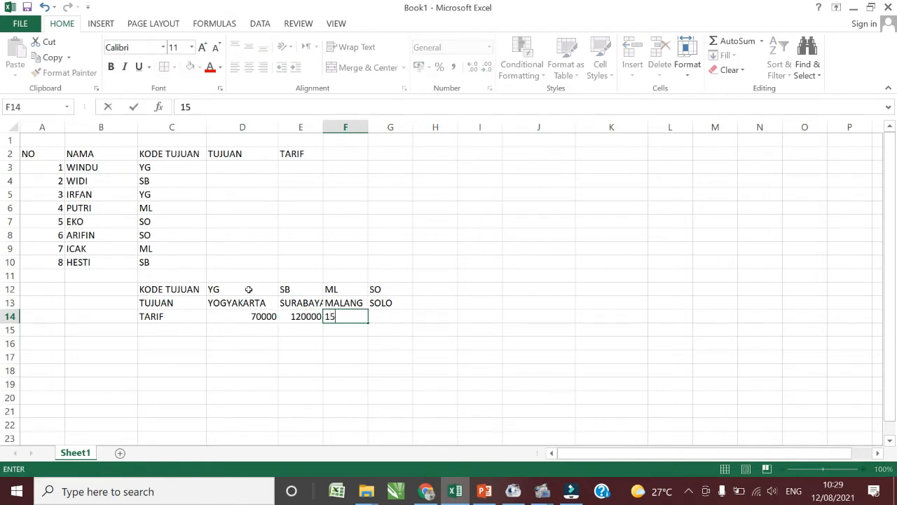
text(0000)
key(Tab)
text(8)
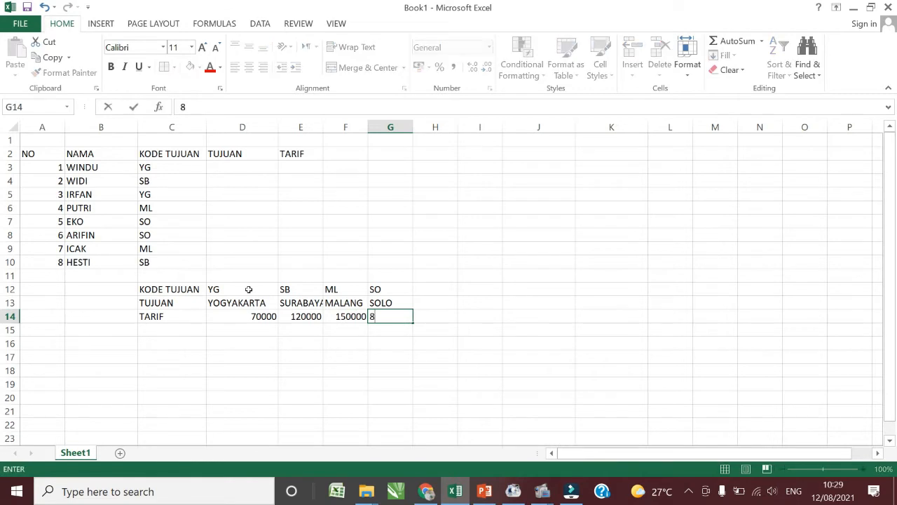
text(5000)
click(444, 291)
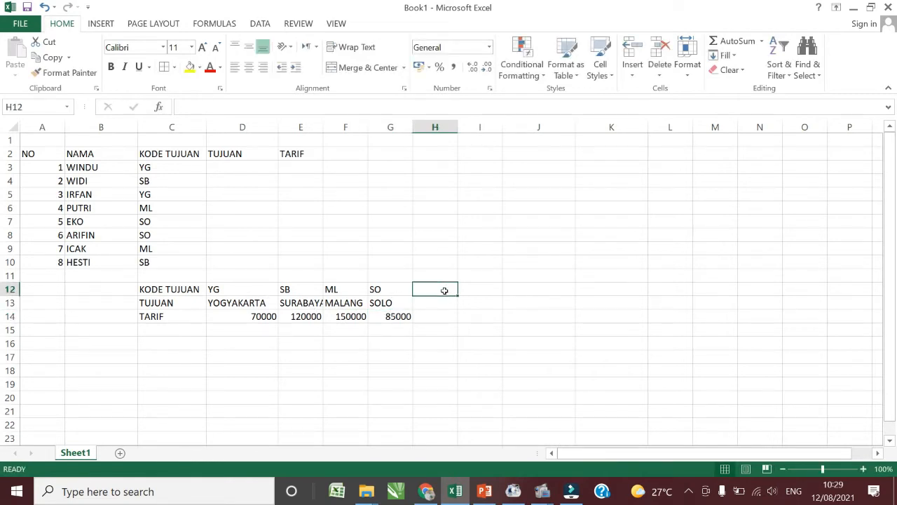
Apply borders around all cells of the lookup table C12:G14 and the main table A2:E10.
drag(172, 290, 396, 322)
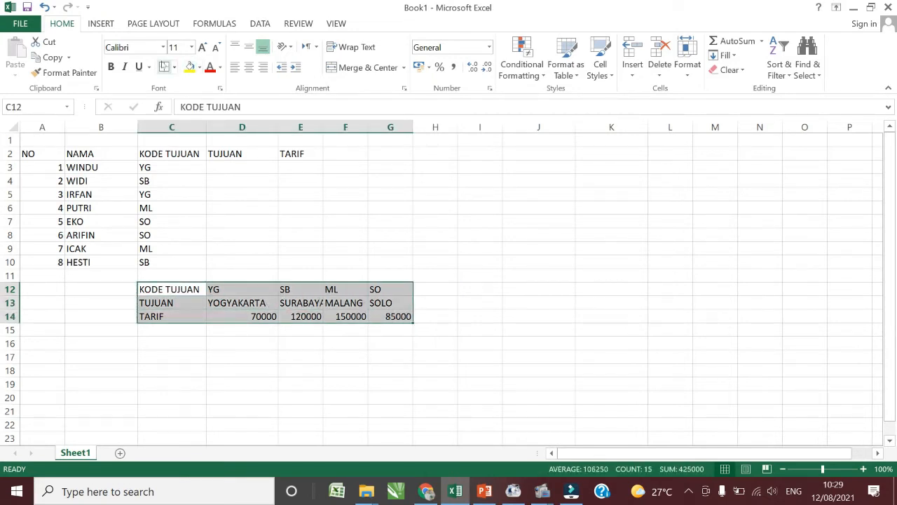
click(164, 66)
click(282, 236)
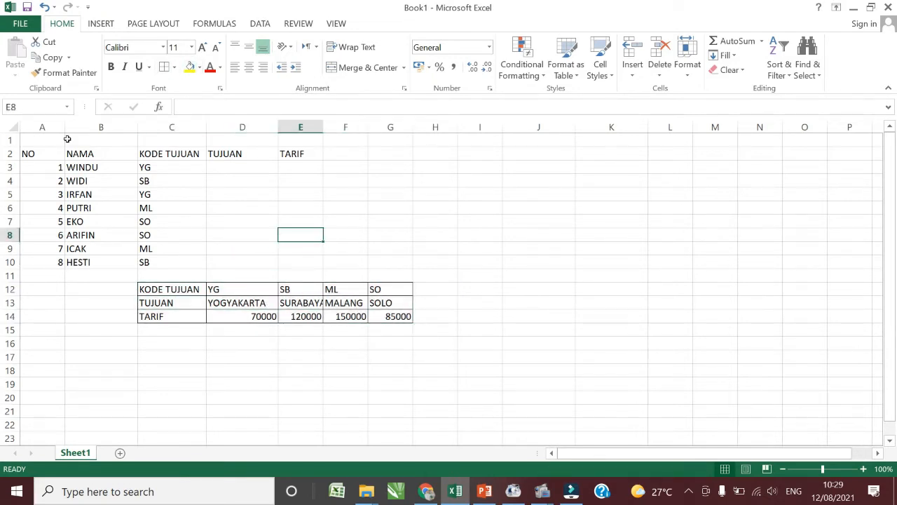
click(28, 153)
drag(28, 153, 315, 262)
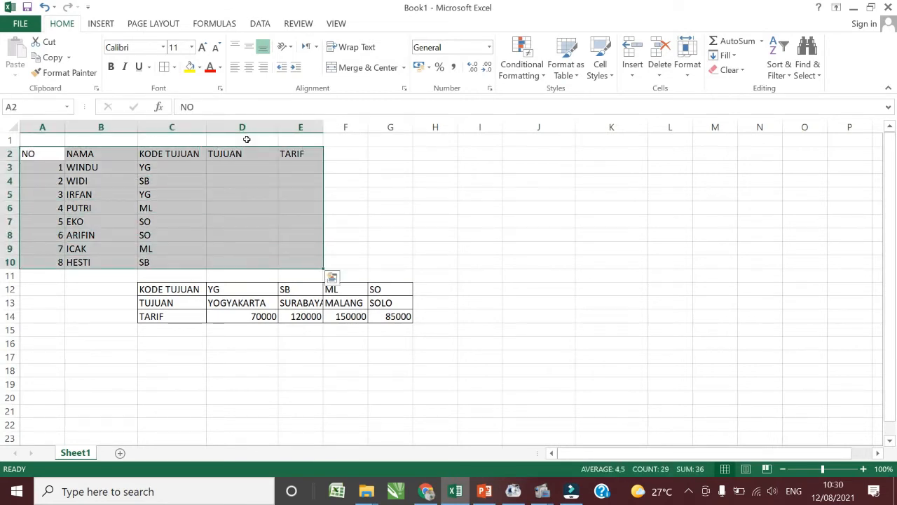
click(164, 67)
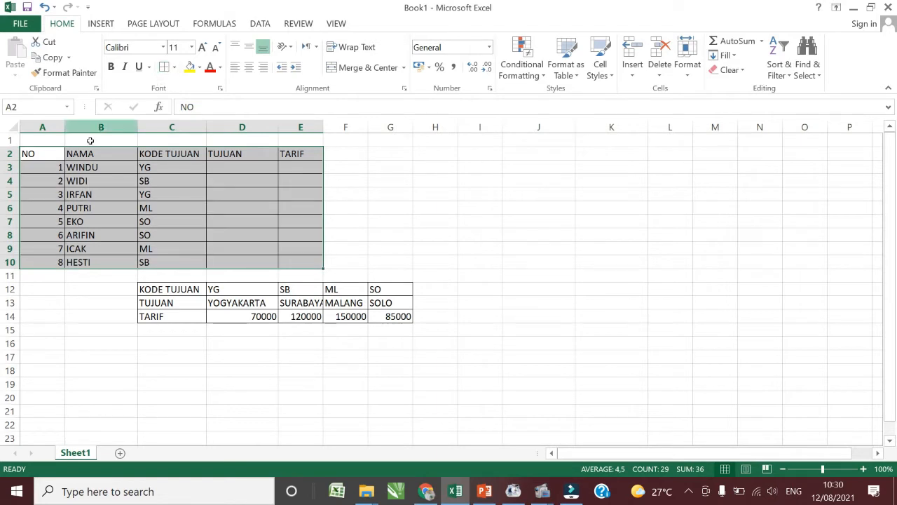
Center the header row A2:E2, the row numbers in A3:A10 and the destination codes in C3:C10 horizontally.
click(49, 149)
drag(49, 152, 290, 154)
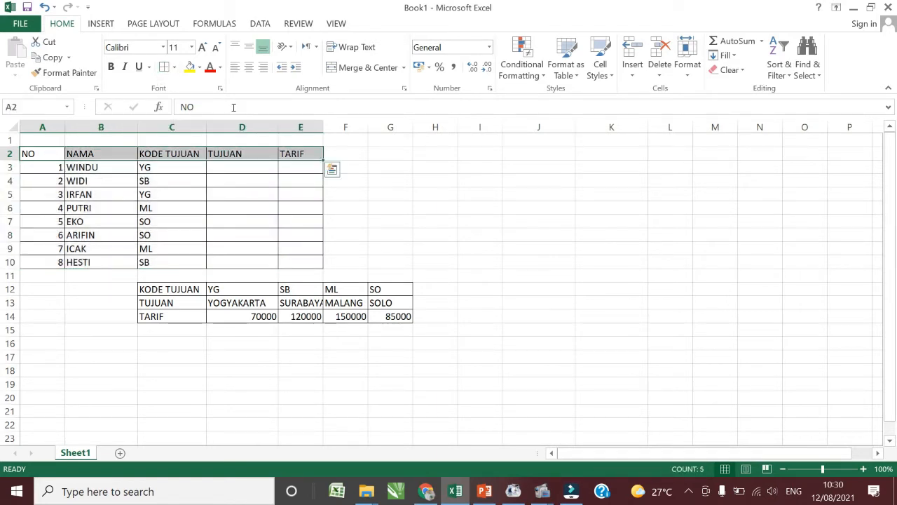
click(249, 67)
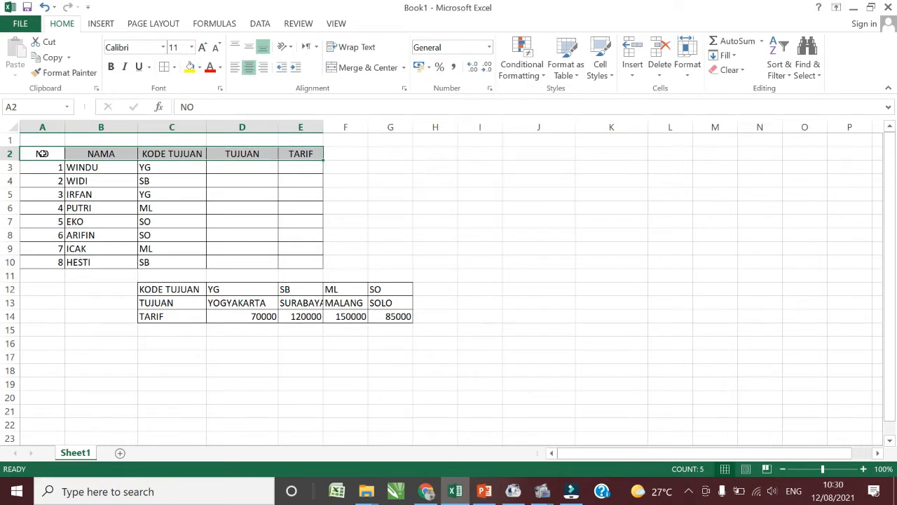
drag(44, 167, 63, 261)
click(249, 68)
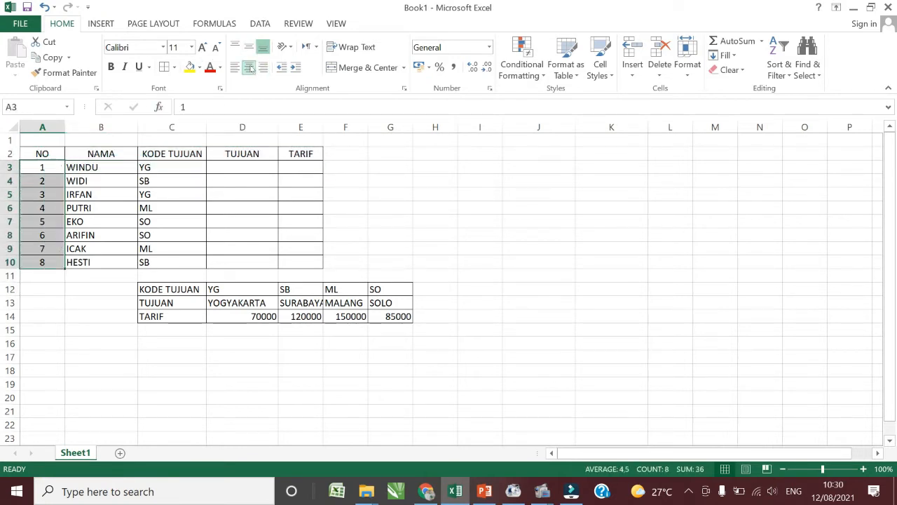
drag(162, 166, 169, 258)
click(249, 67)
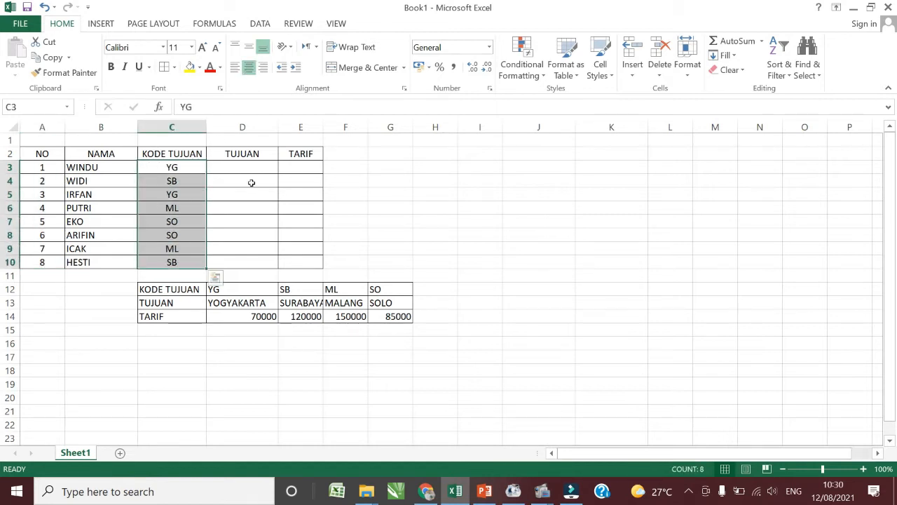
Center the lookup table's codes in D12:G12 and widen column E enough to fit SURABAYA.
click(247, 317)
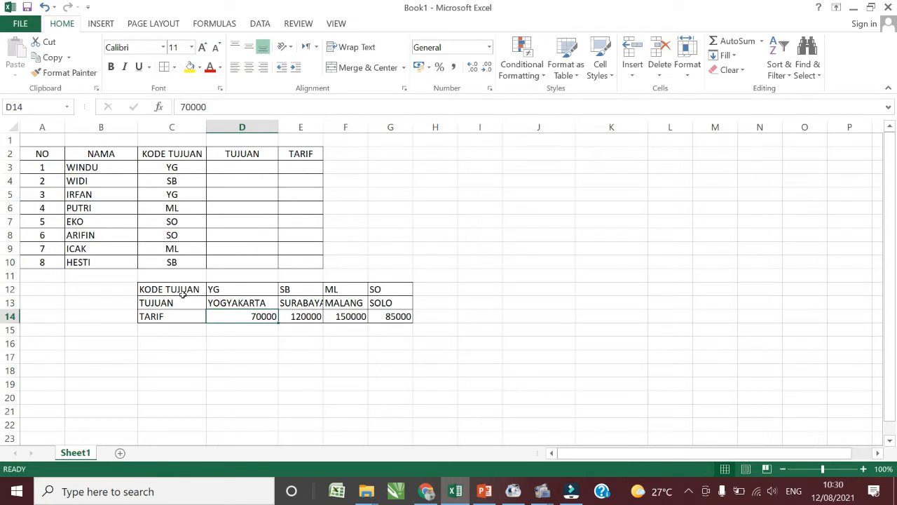
drag(210, 290, 388, 289)
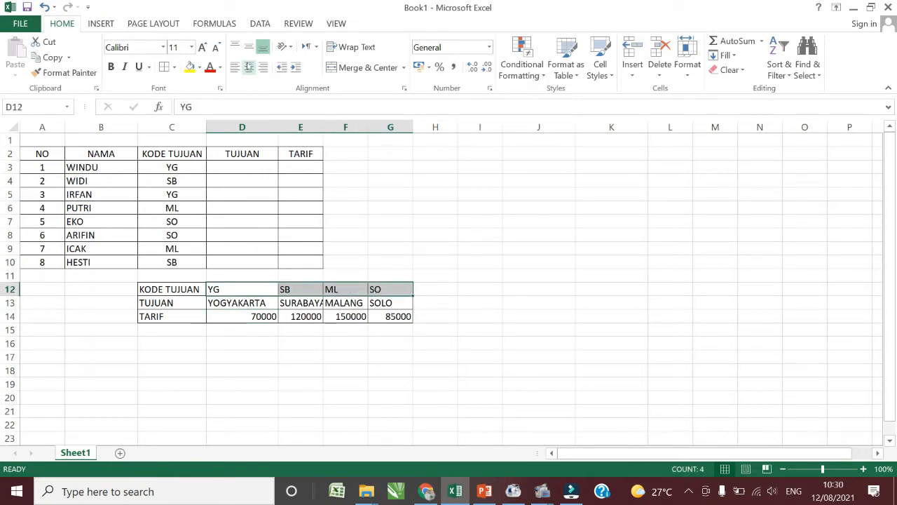
click(249, 67)
click(276, 359)
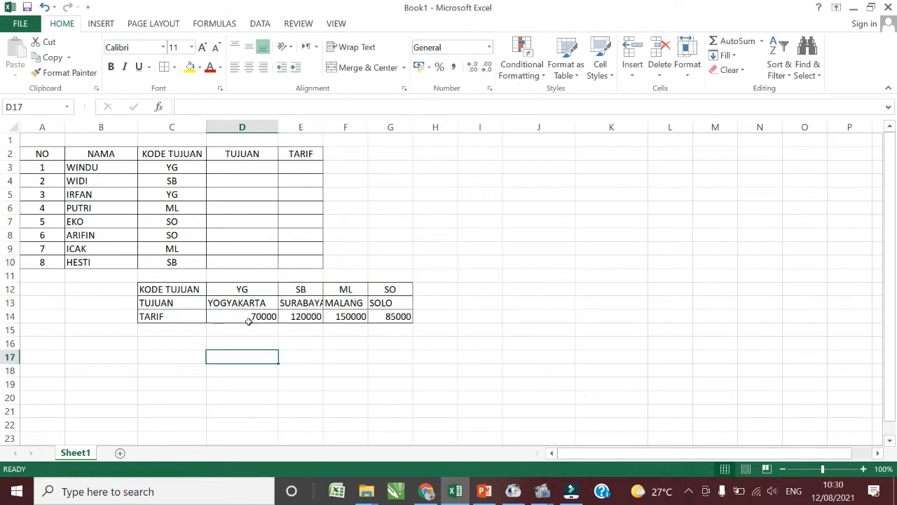
drag(324, 128, 342, 129)
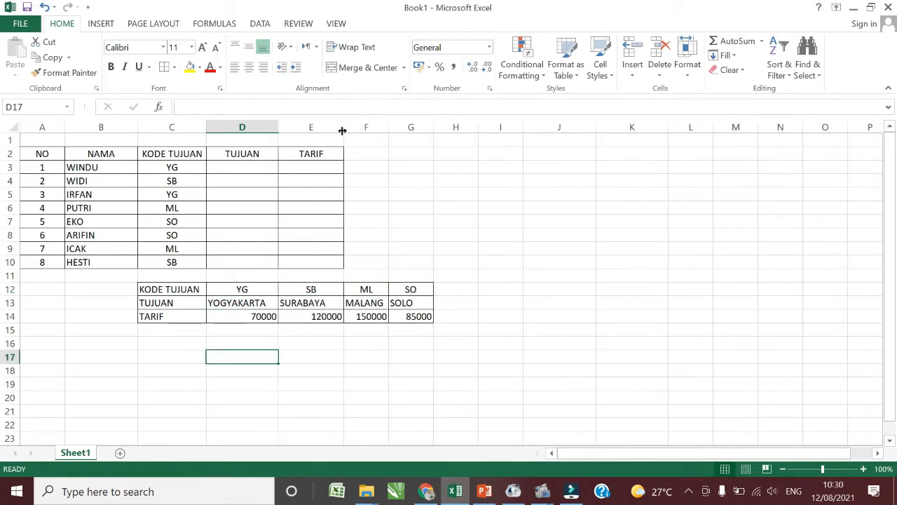
mouse_move(151, 290)
mouse_down()
mouse_move(260, 315)
mouse_move(449, 316)
mouse_move(418, 316)
mouse_up()
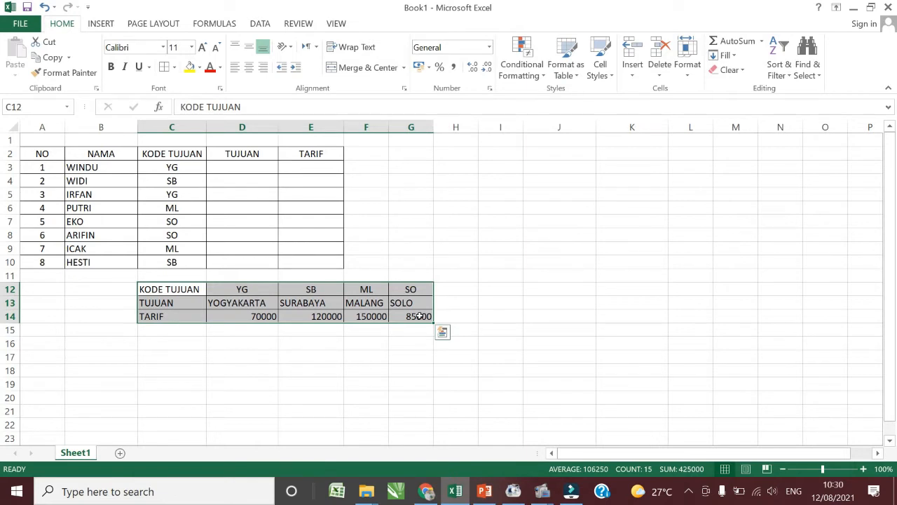
click(270, 373)
click(240, 289)
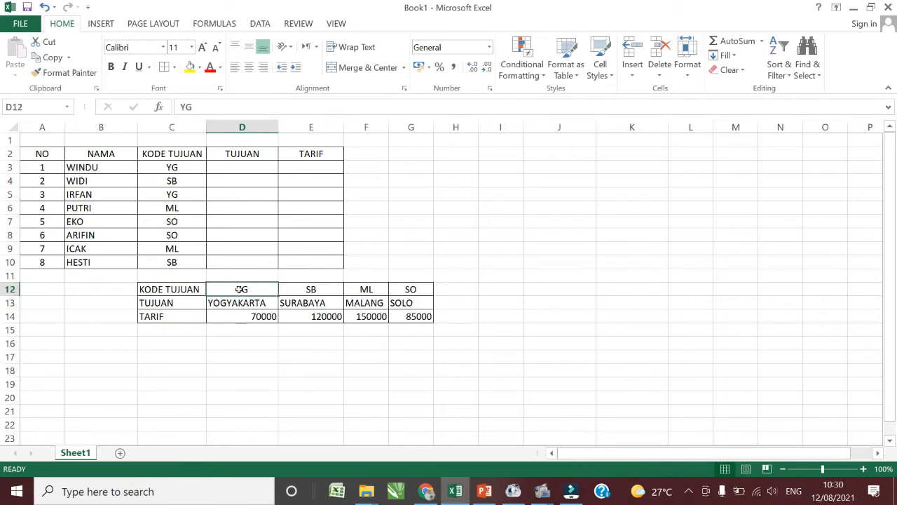
drag(240, 289, 425, 291)
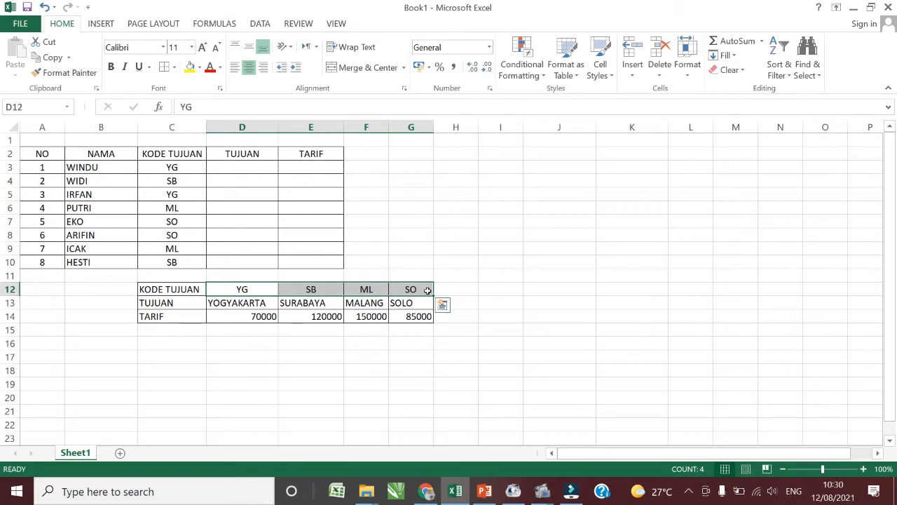
Enter the label HLOOKUP in A12 beside the lookup table.
click(52, 294)
text(H)
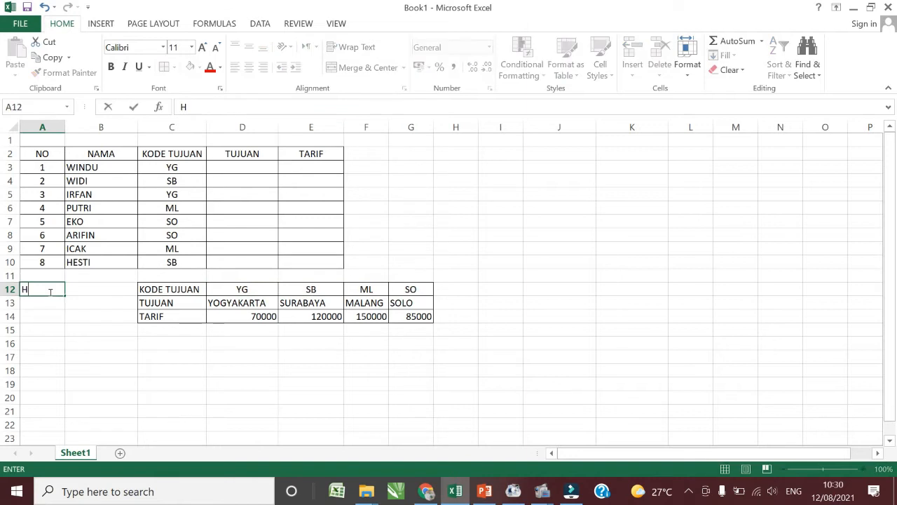
text(LOOKUP)
click(288, 339)
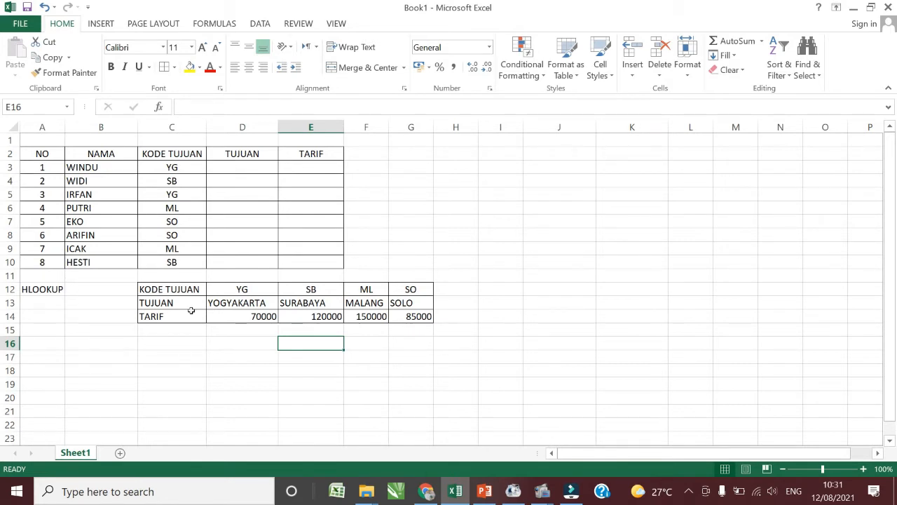
drag(171, 286, 418, 317)
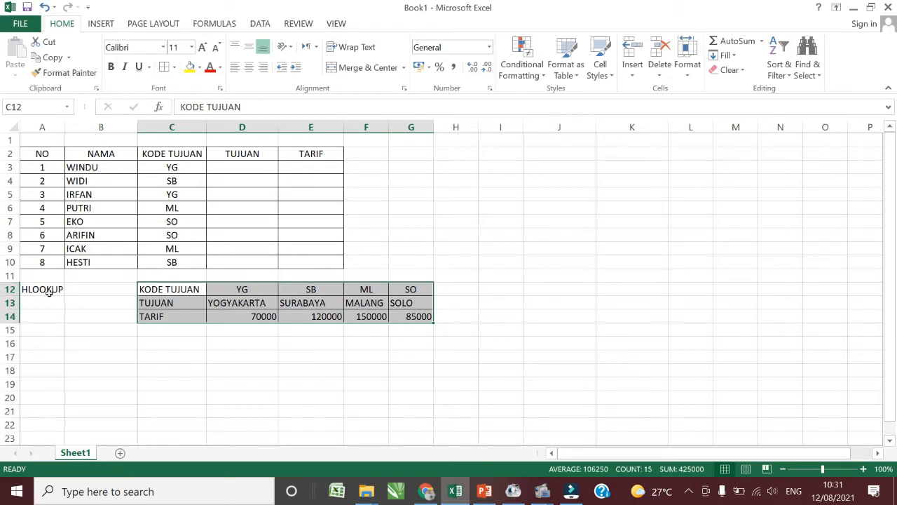
Start an HLOOKUP formula in D3 with C3 as the lookup value and the absolute range $C$12:$G$14 as the table array.
click(242, 167)
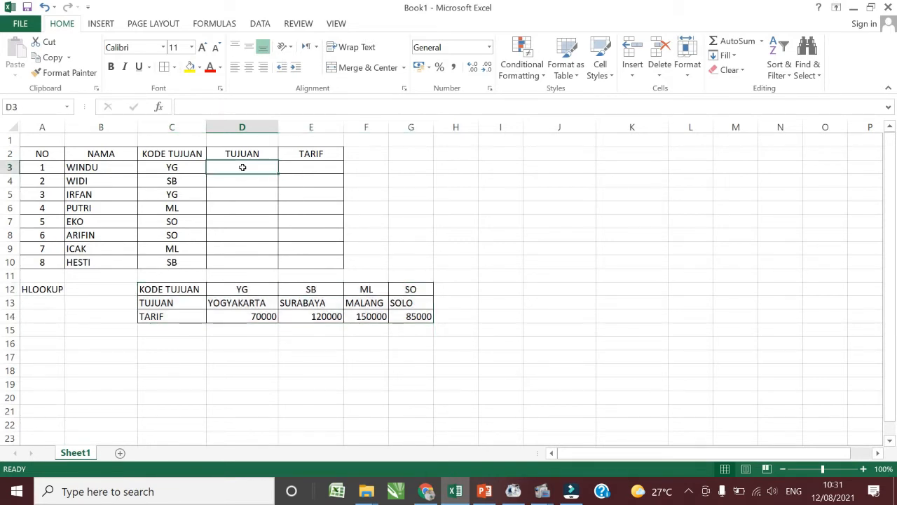
text(=)
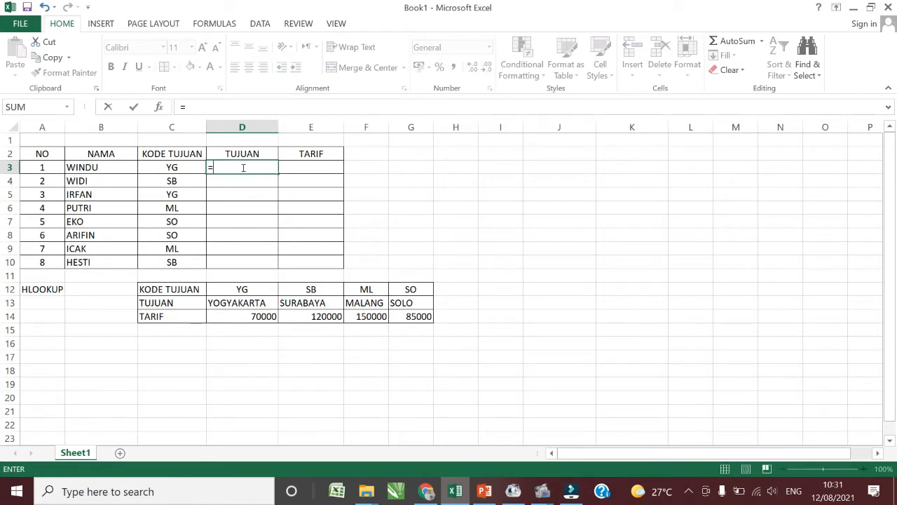
text(HL)
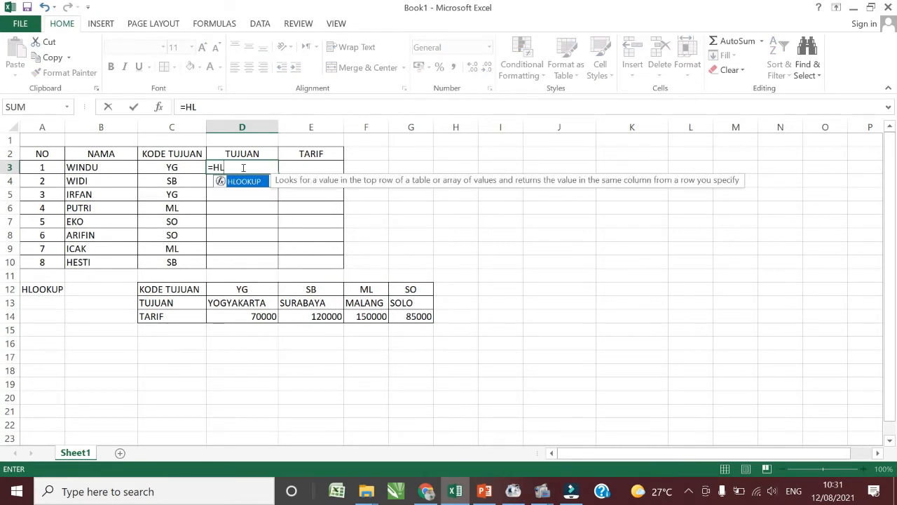
key(Tab)
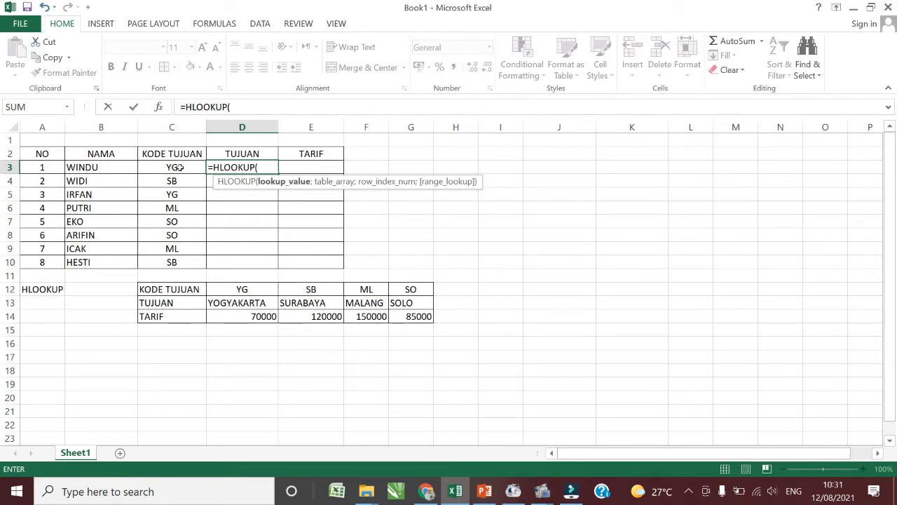
click(181, 167)
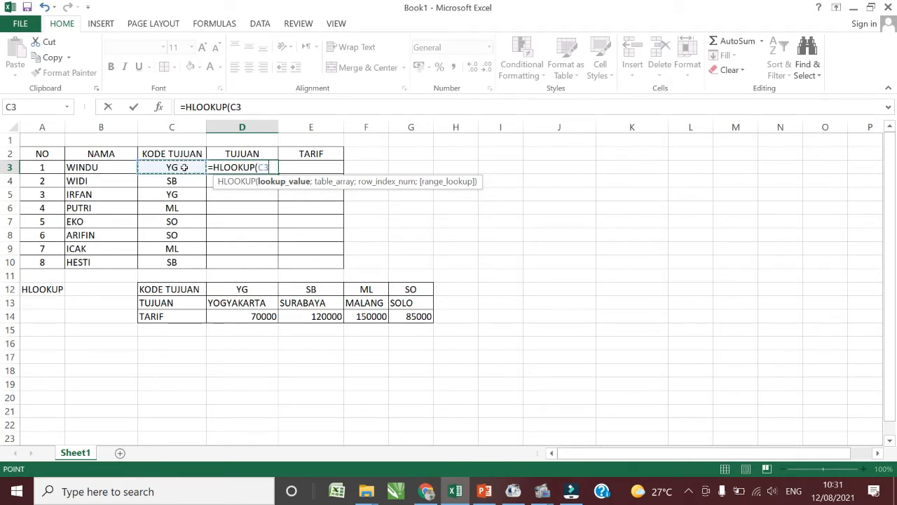
text(;)
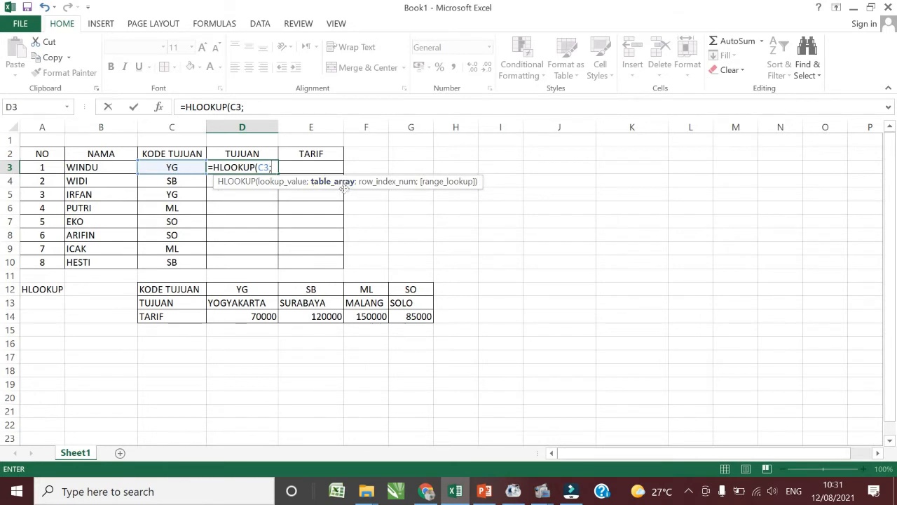
drag(174, 290, 414, 314)
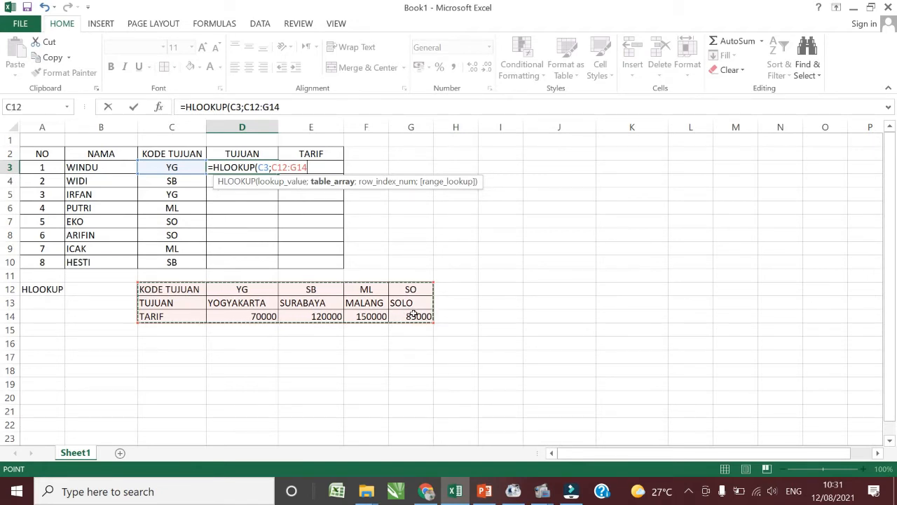
key(F4)
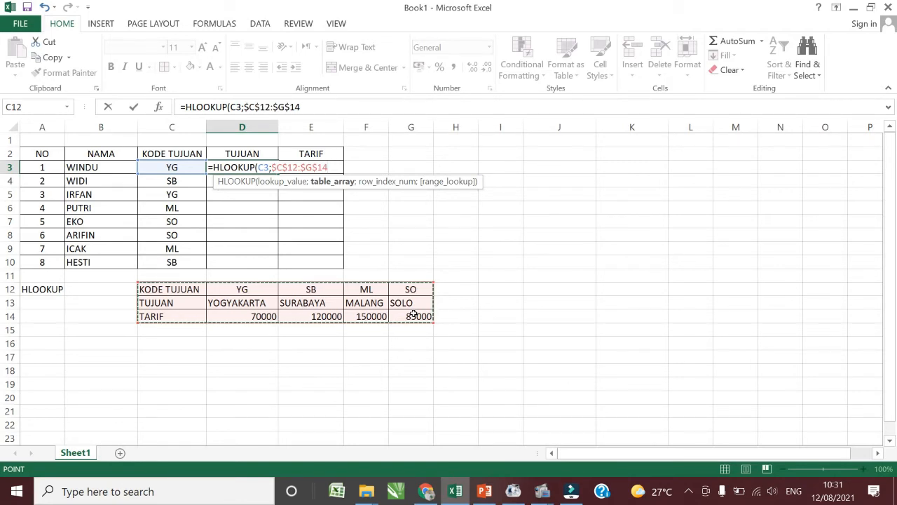
Complete the D3 HLOOKUP formula with row index 2 and range lookup 0, and fill it down to D10.
text(;)
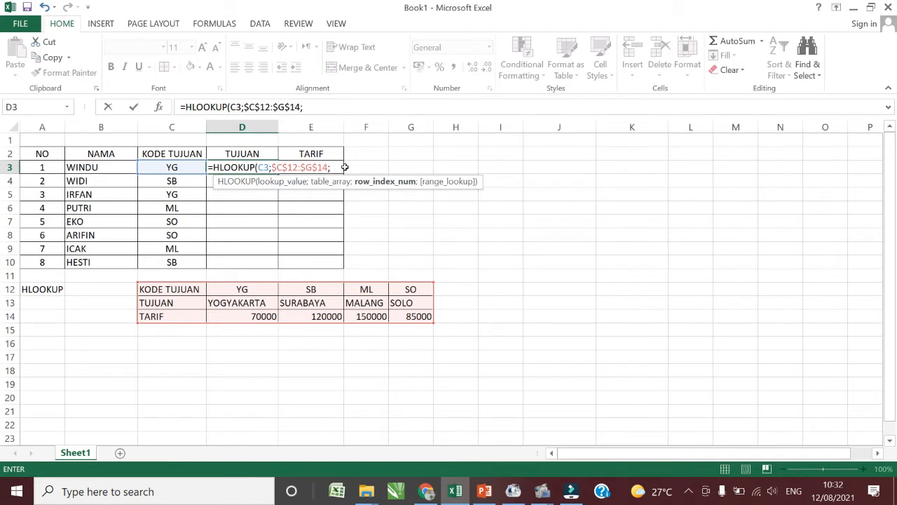
text(2;)
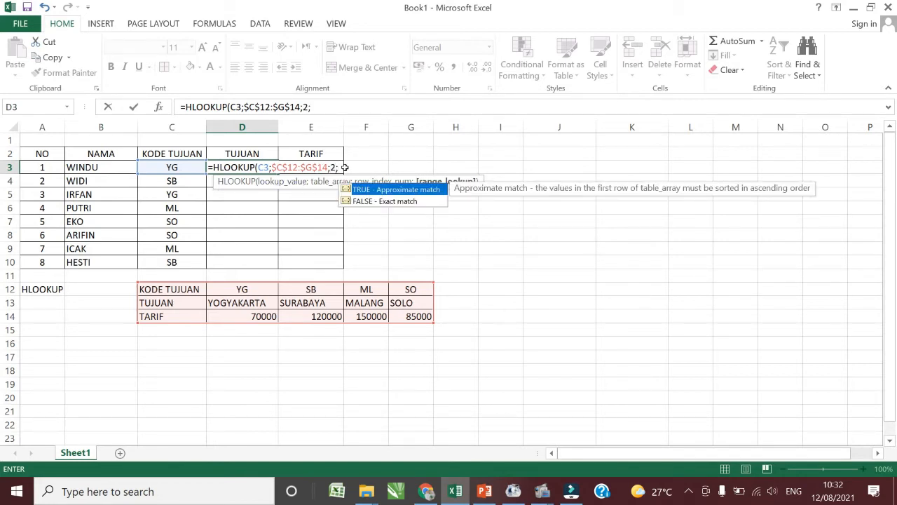
text(0))
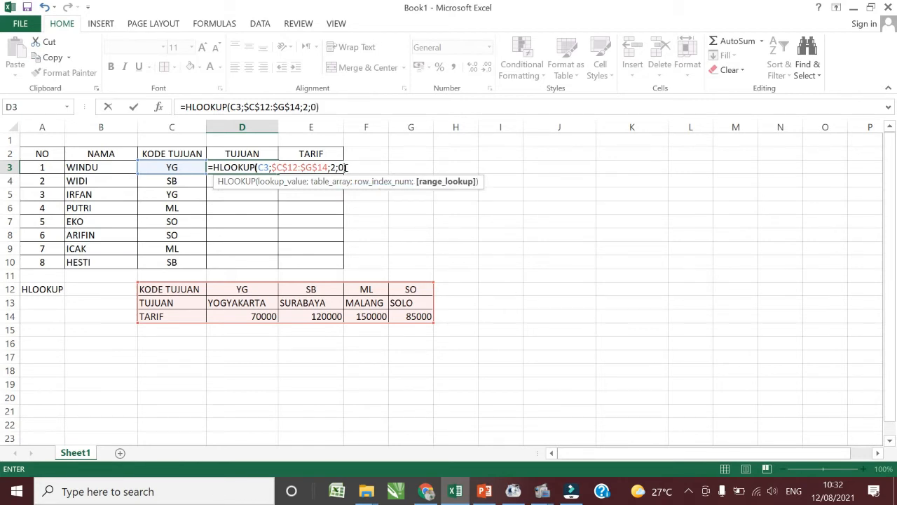
key(Return)
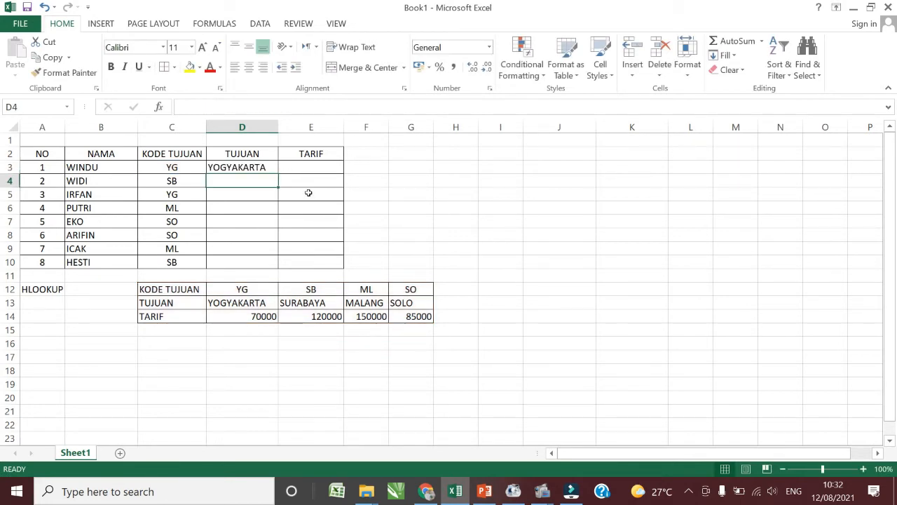
click(254, 167)
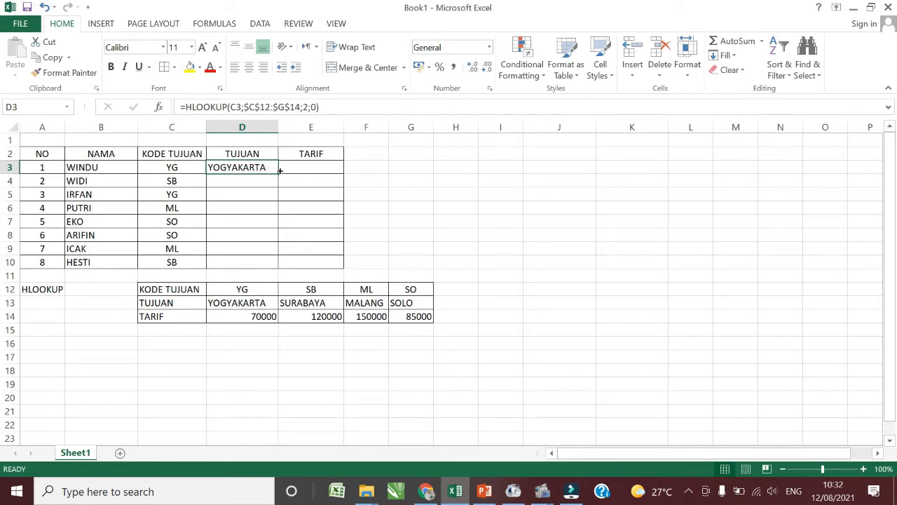
drag(280, 171, 280, 267)
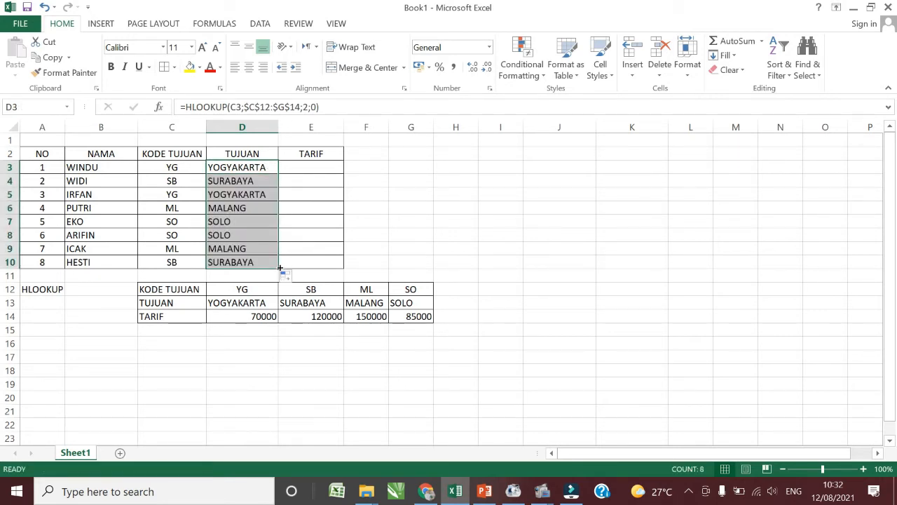
Start an HLOOKUP formula in E3 with C3 as the lookup value and the absolute range $C$12:$G$14 as the table array.
click(309, 168)
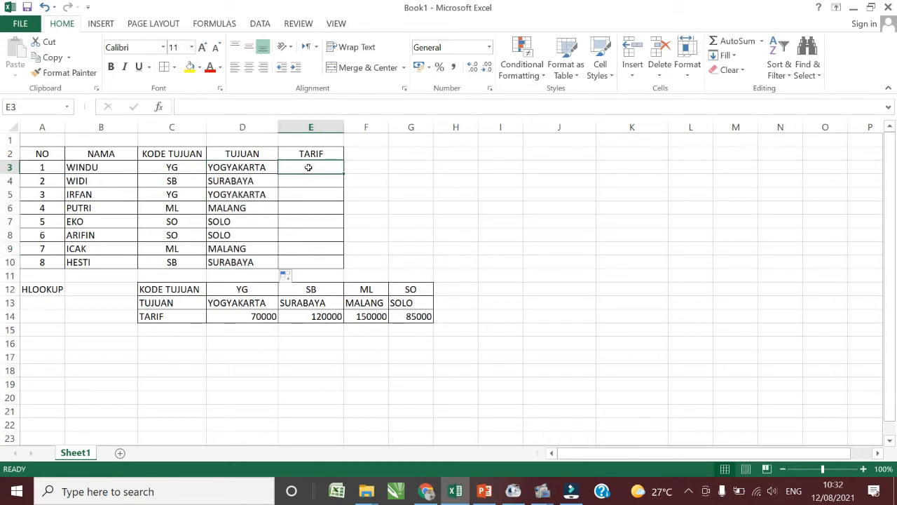
drag(169, 294, 379, 312)
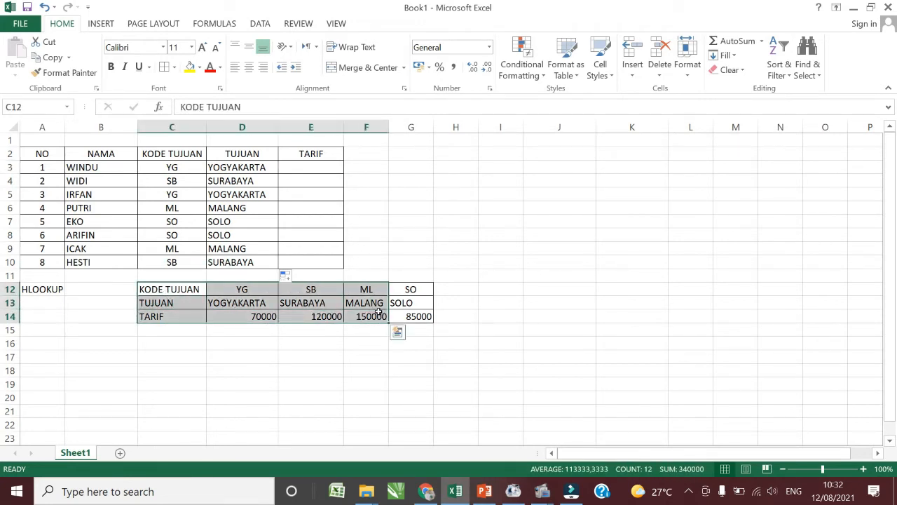
click(311, 169)
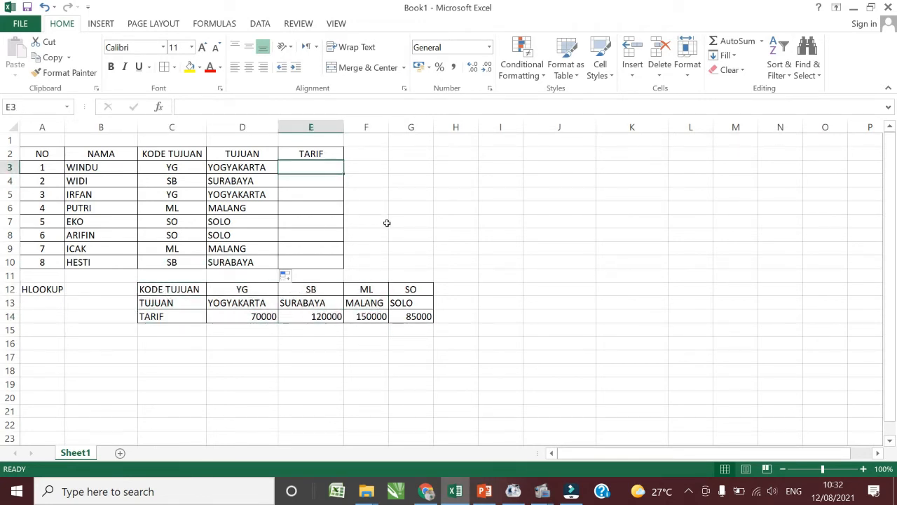
text(=HL)
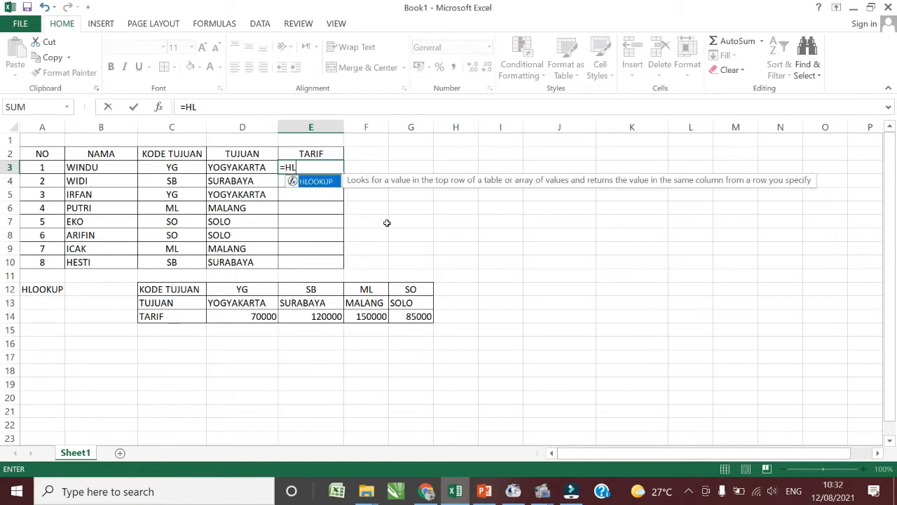
key(Tab)
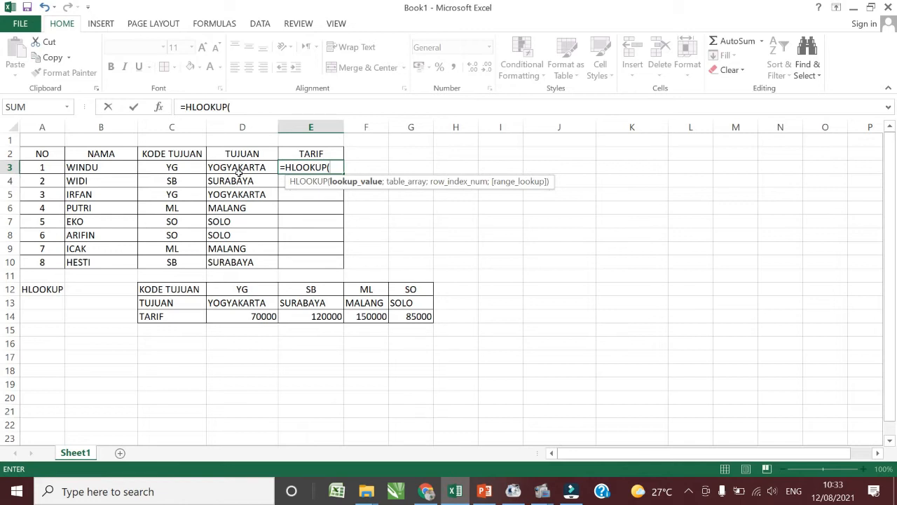
click(168, 172)
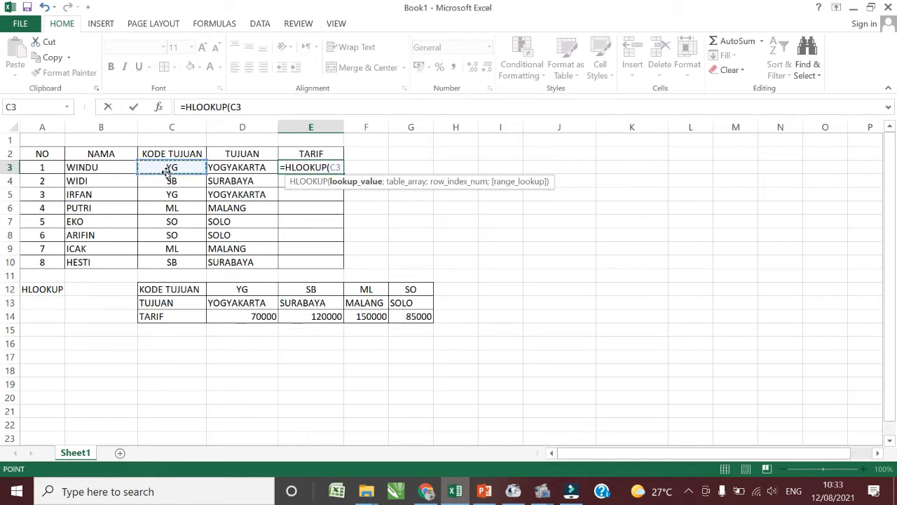
text(;)
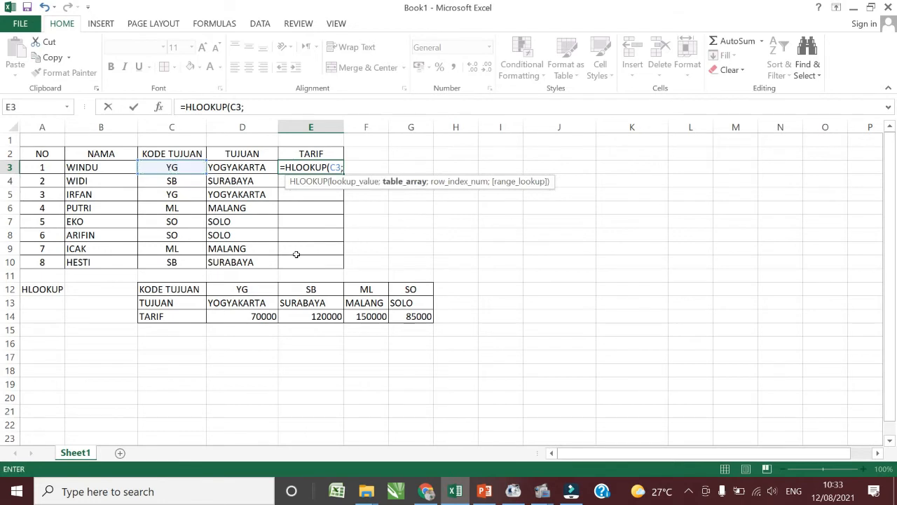
drag(168, 289, 422, 315)
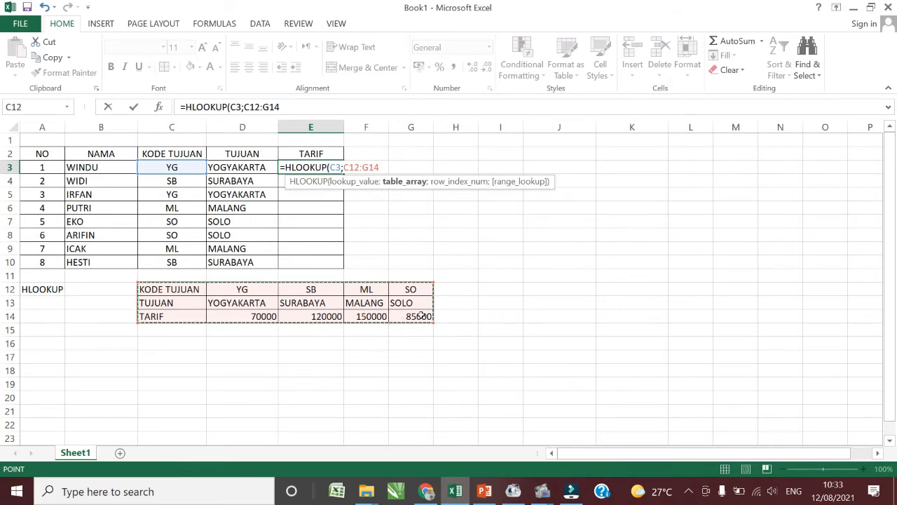
key(F4)
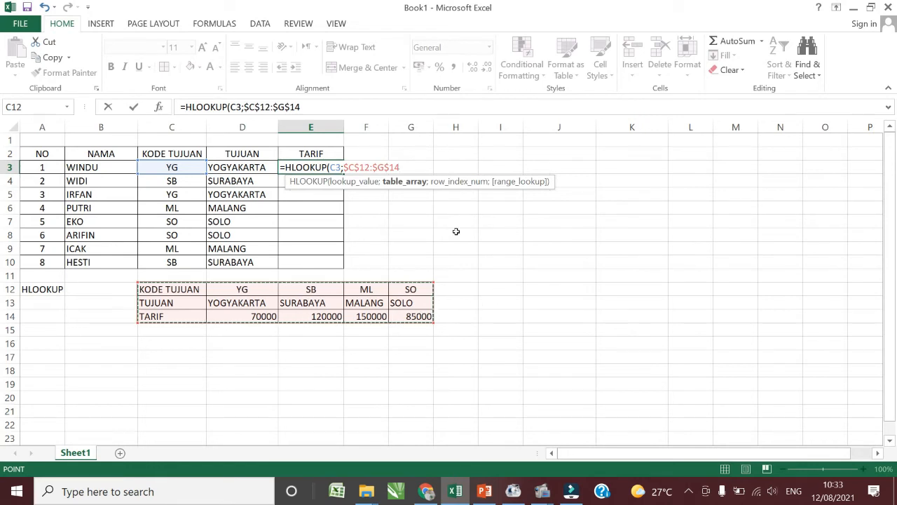
Complete the E3 HLOOKUP formula with row index 3 and range lookup 0.
text(;)
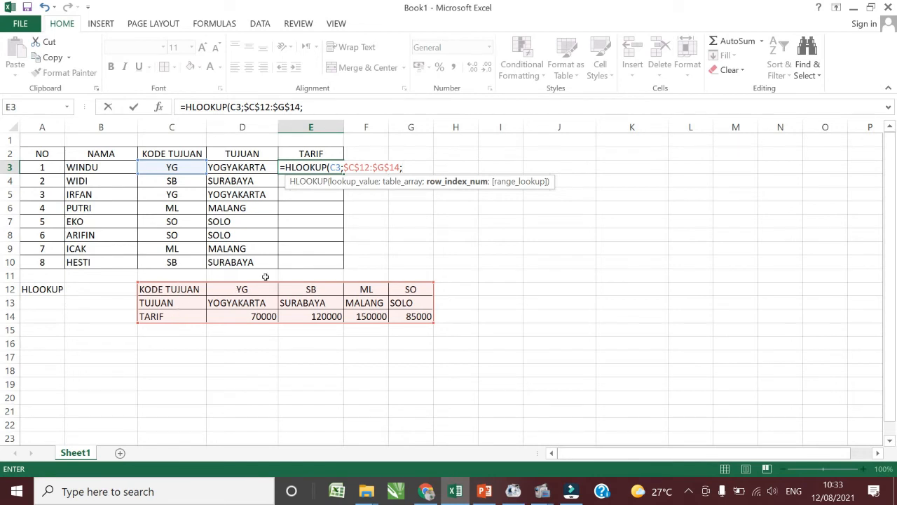
text(3;)
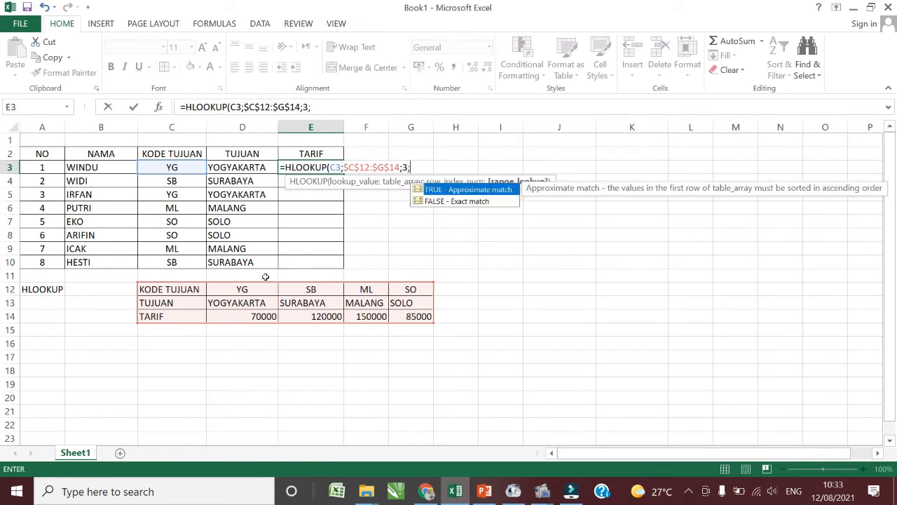
text(0))
key(Return)
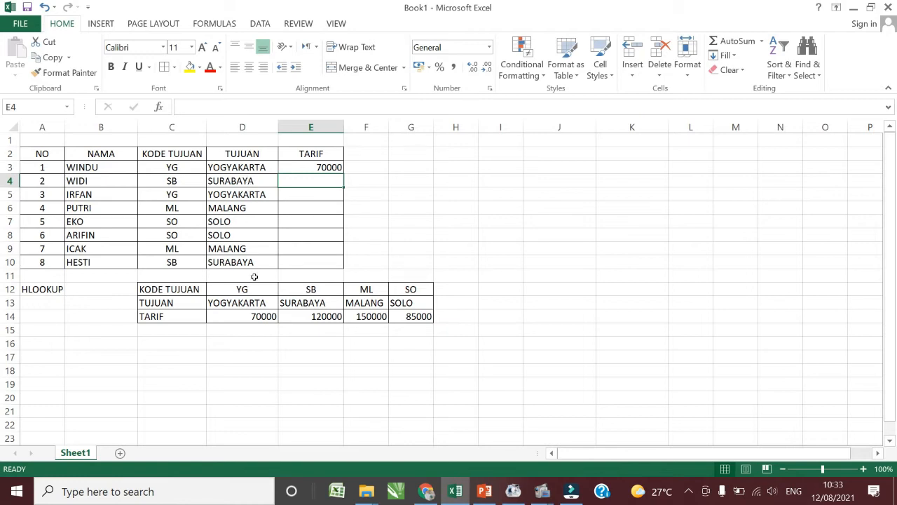
Enter an HLOOKUP formula in E4 with lookup value D4, absolute table array $C$13:$G$14, row index 2 and range lookup 0.
text(=HL)
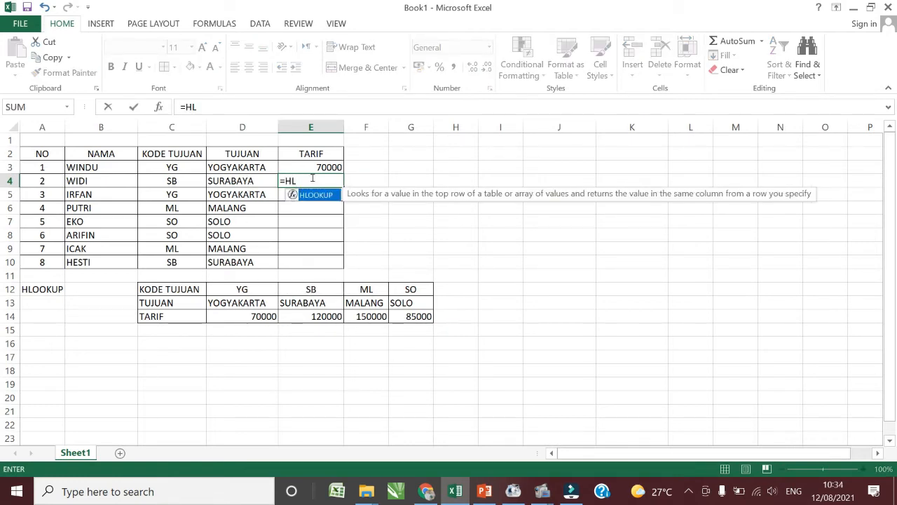
key(Tab)
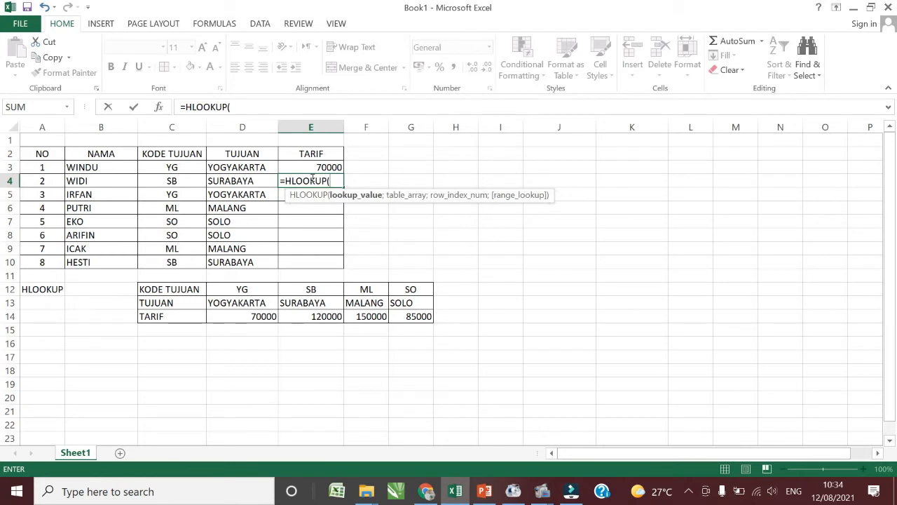
click(238, 181)
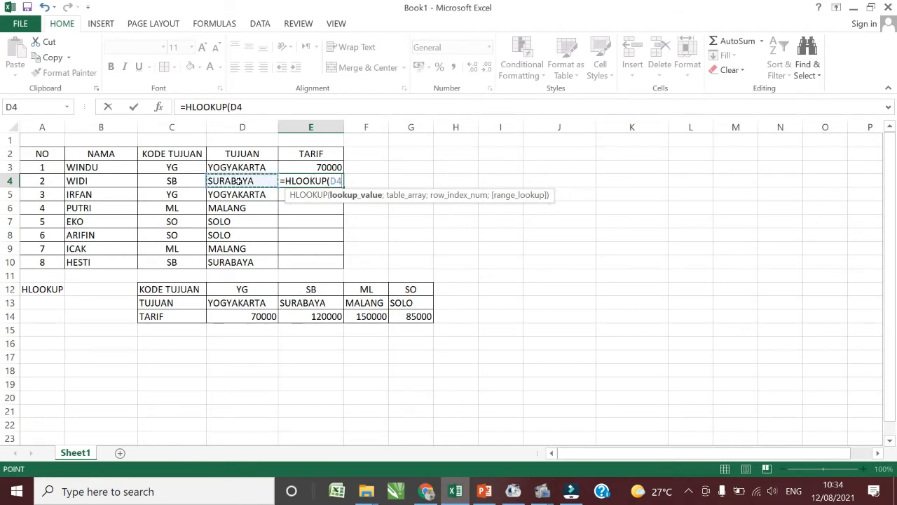
text(;)
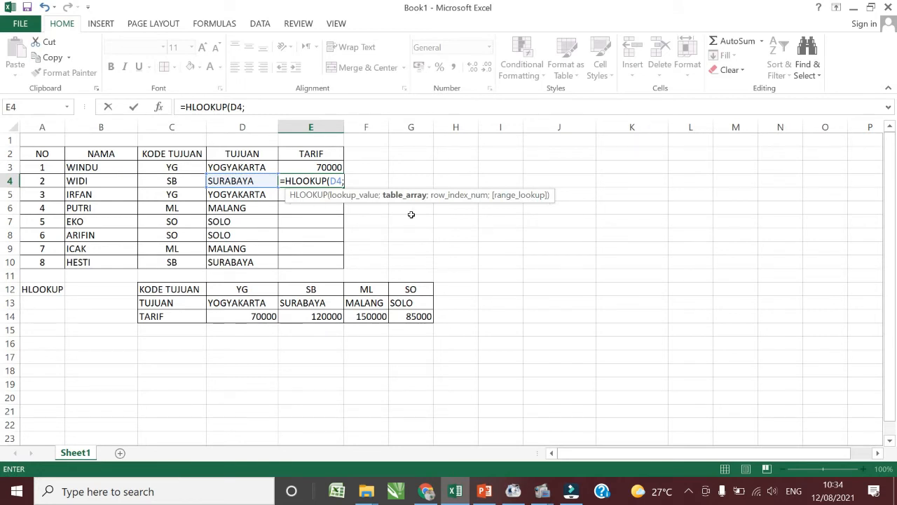
drag(165, 304, 409, 316)
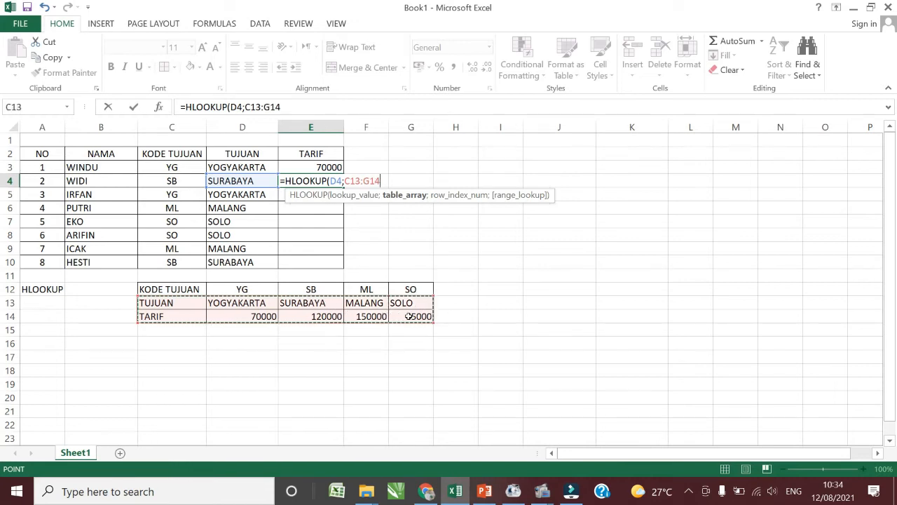
key(F4)
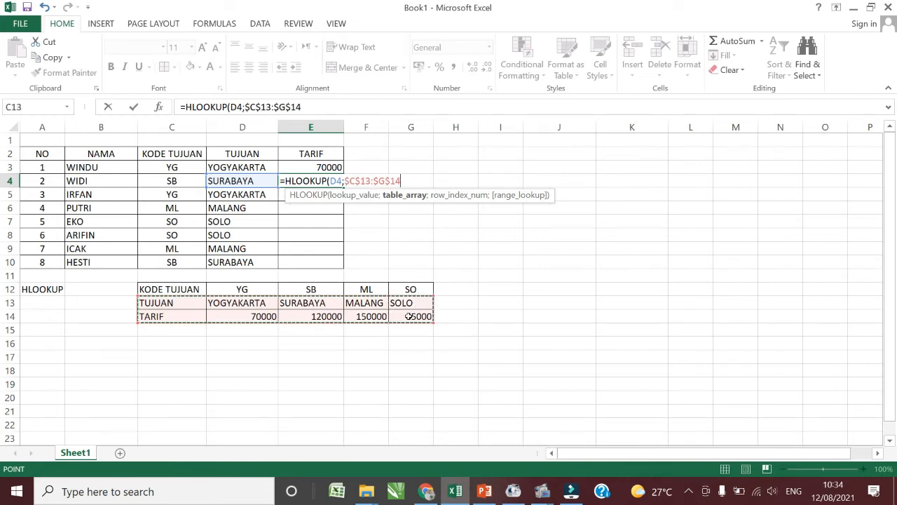
text(;)
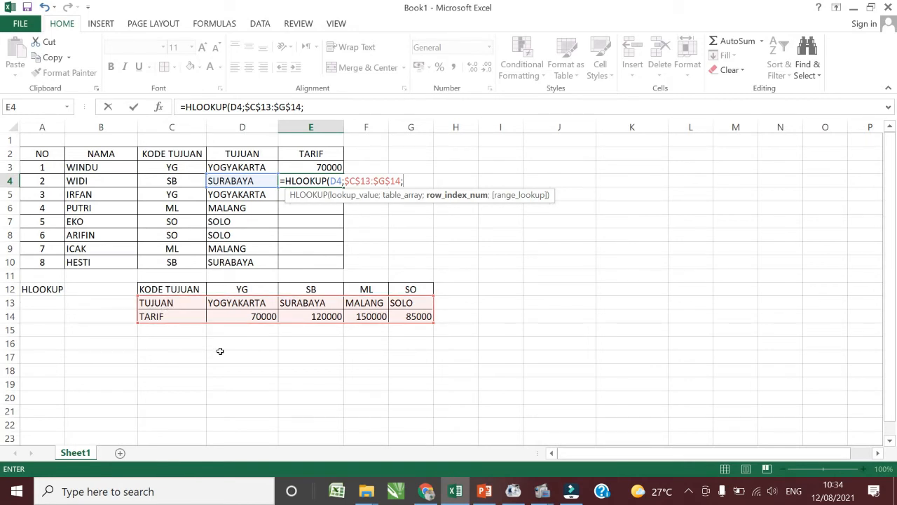
text(2;)
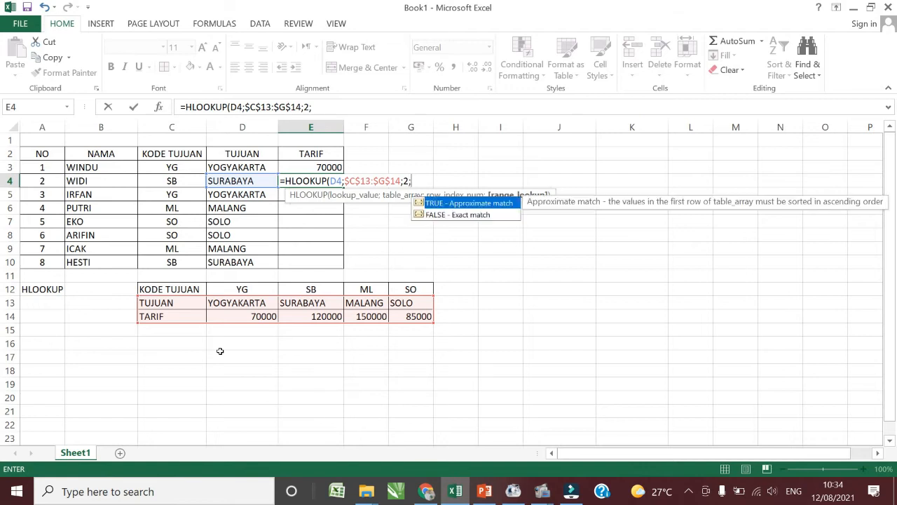
text(0))
key(Return)
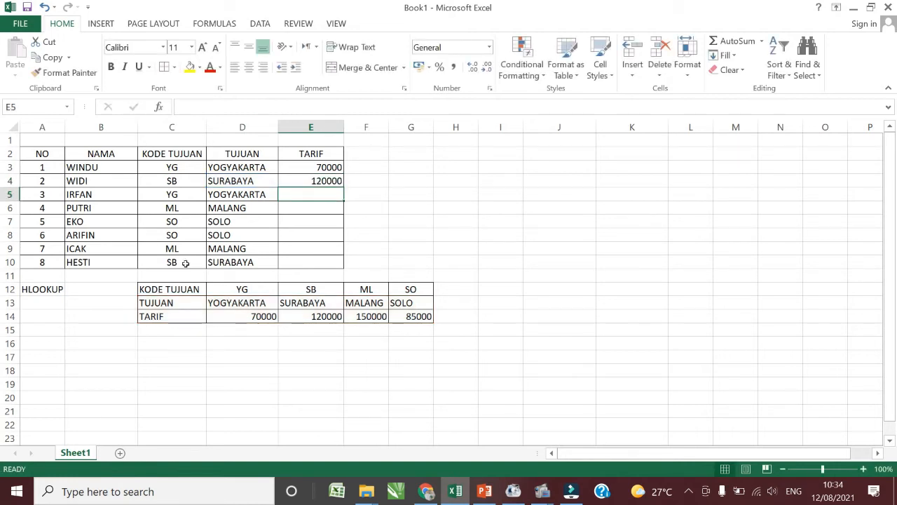
Fill the E4 formula down to E10, and refill the TARIF column through E10 from the E3 formula.
click(317, 180)
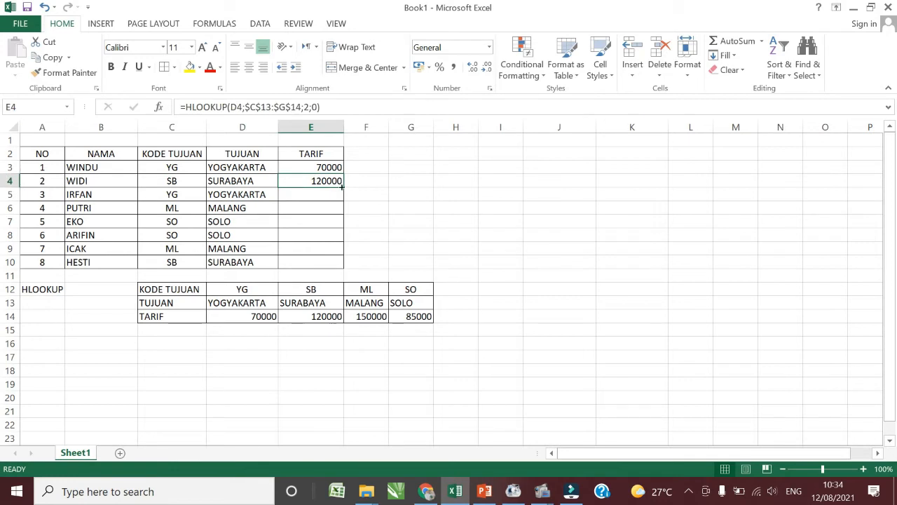
drag(342, 187, 345, 271)
click(334, 167)
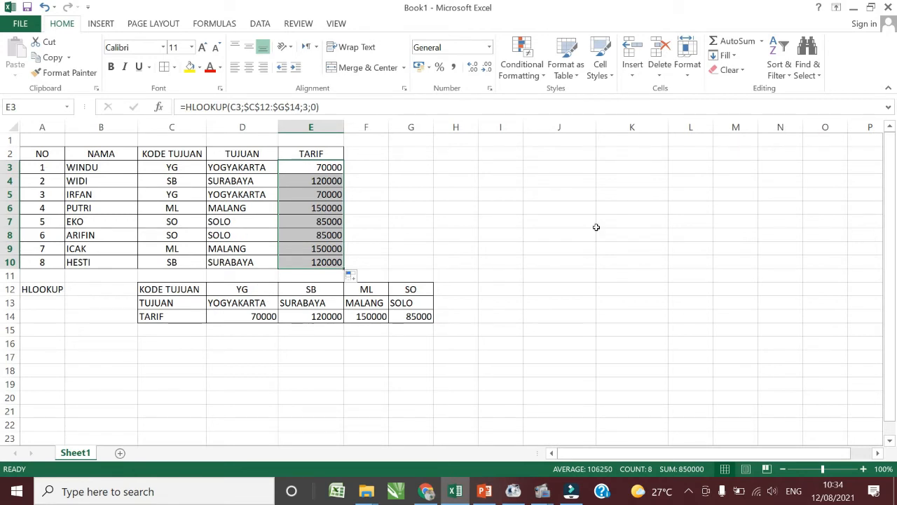
Copy the main table A2:E10 and paste it below the lookup table, starting at A16.
click(44, 153)
drag(44, 153, 326, 263)
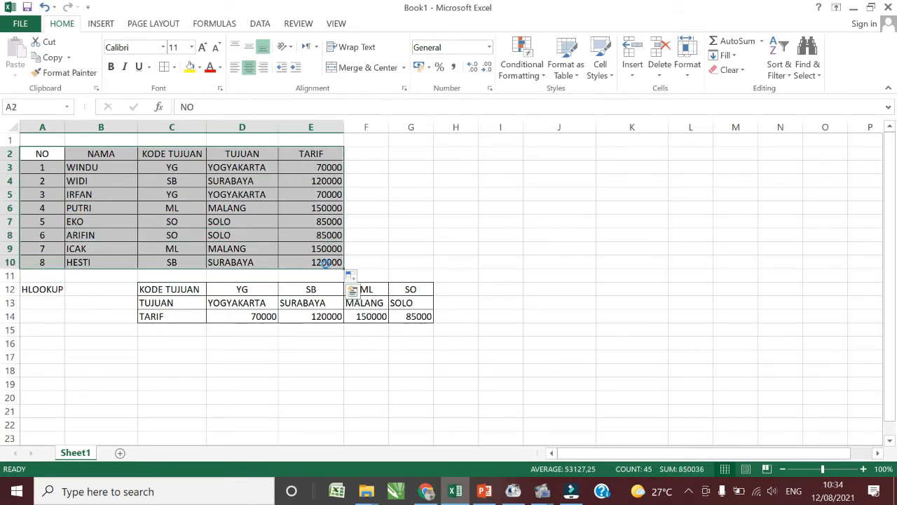
key(ctrl+c)
click(36, 348)
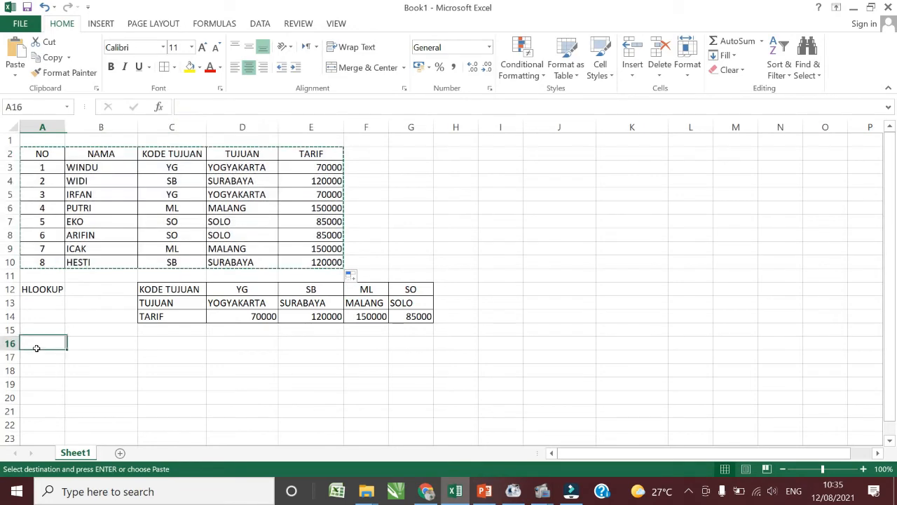
key(ctrl+v)
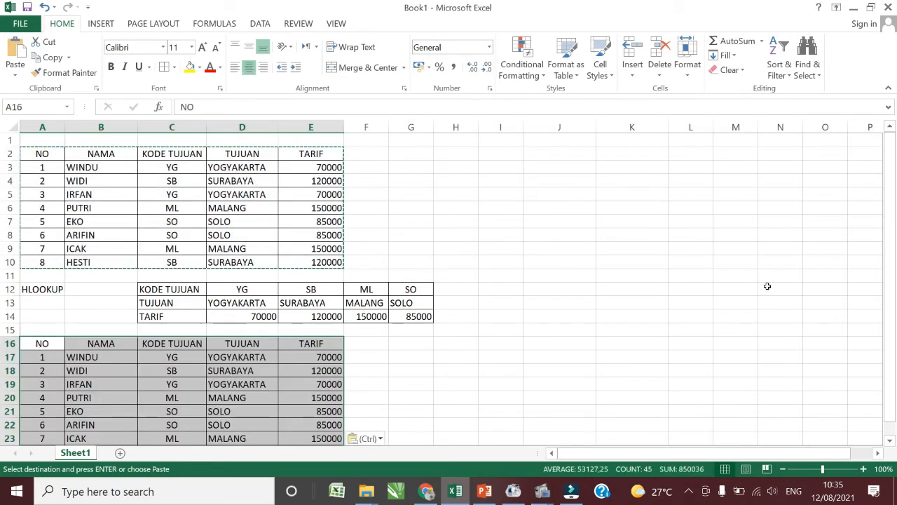
Clear the TUJUAN and TARIF entries in D17:E24 of the copied table.
click(890, 441)
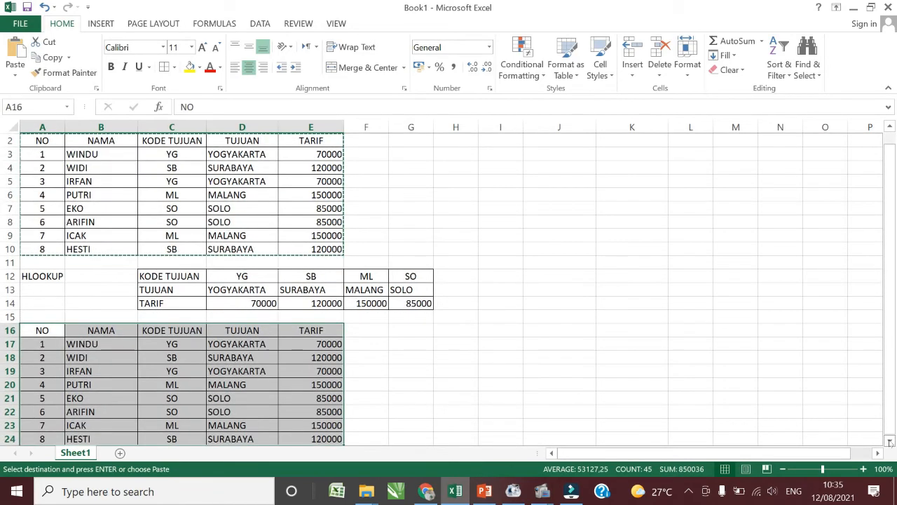
click(890, 442)
click(890, 441)
click(889, 442)
click(890, 442)
click(890, 442)
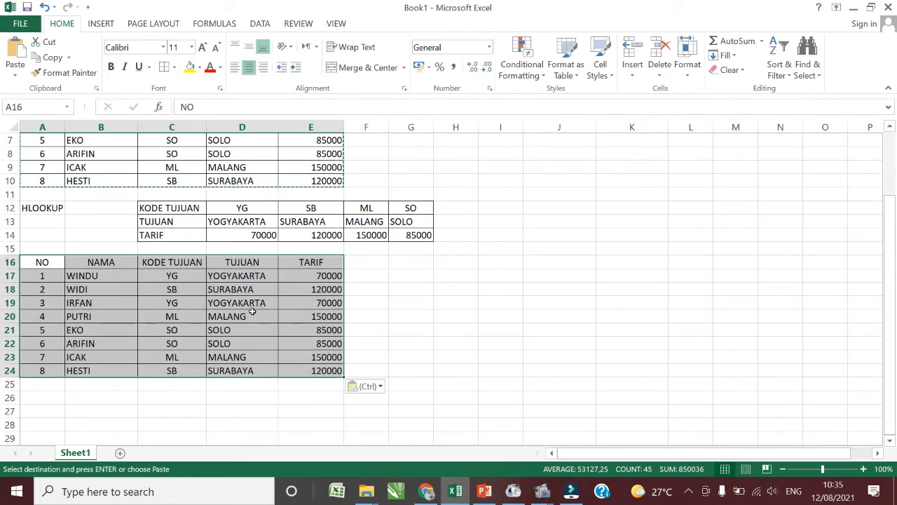
drag(231, 278, 332, 377)
key(Delete)
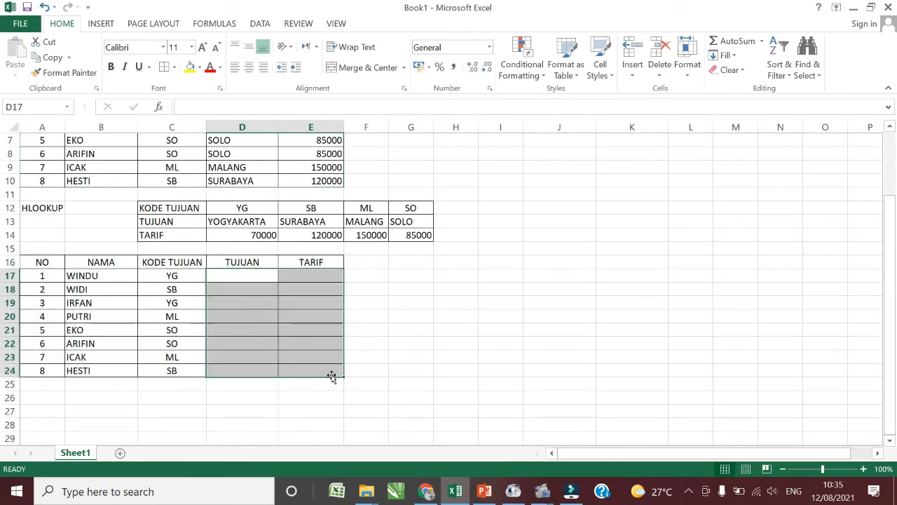
Enter the headers KODE TUJUAN, TUJUAN and TARIF in C26:E26 below the copied table.
click(190, 397)
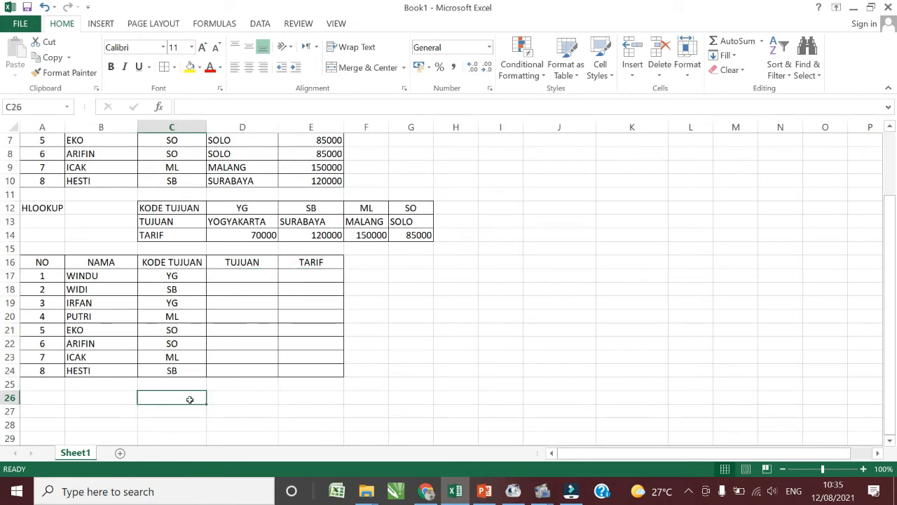
text(KODE T)
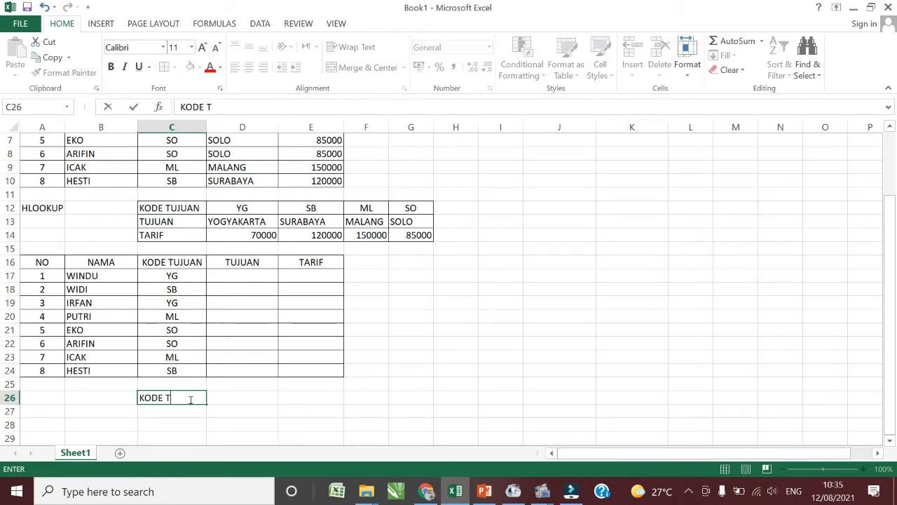
text(UJUAN)
key(Tab)
text(TUJU)
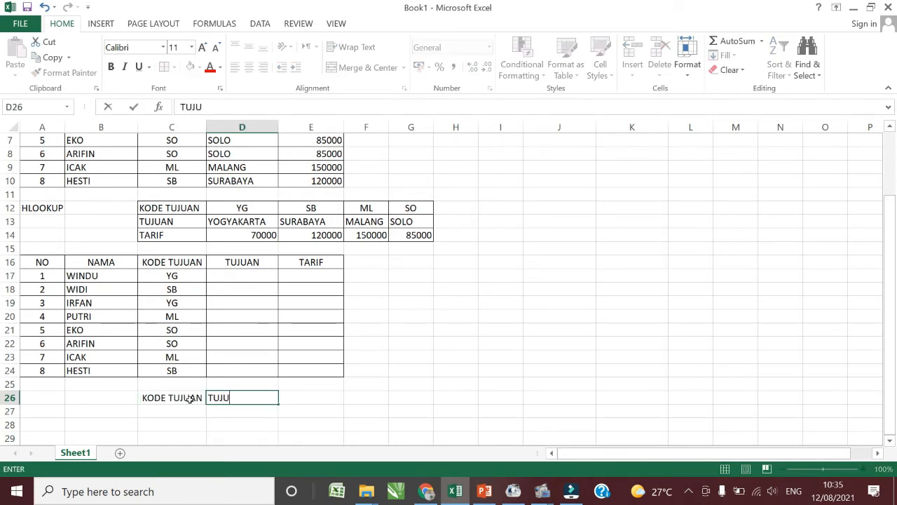
text(AN)
key(Tab)
text(T)
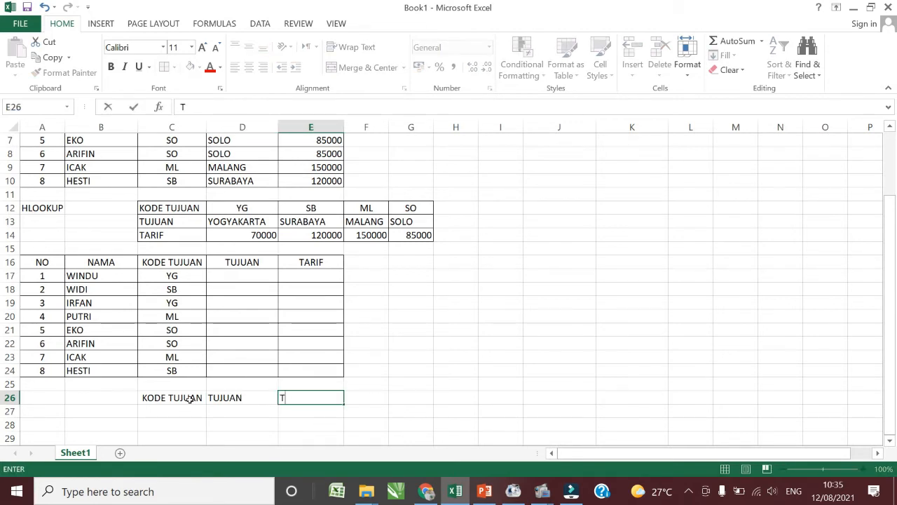
text(ARIF)
key(Return)
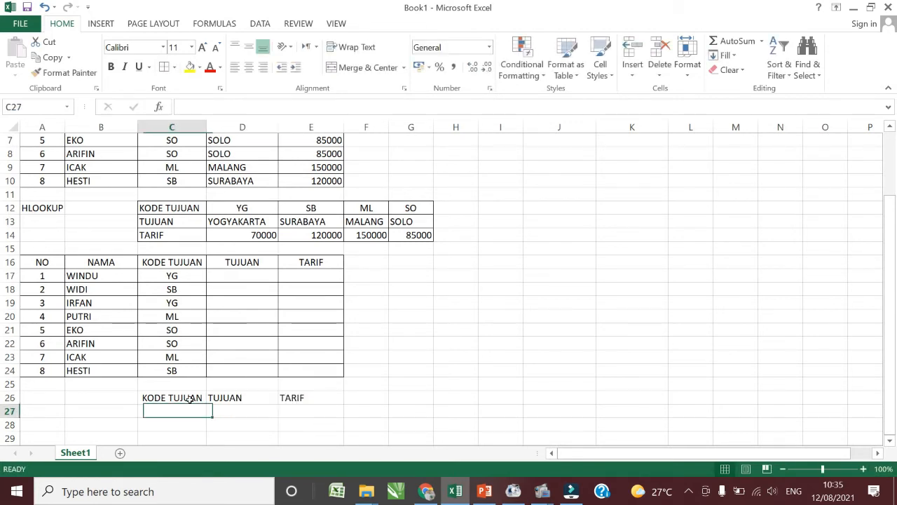
Enter the destination codes YG, SB, ML and SO in C27:C30 under the KODE TUJUAN header.
text(YG)
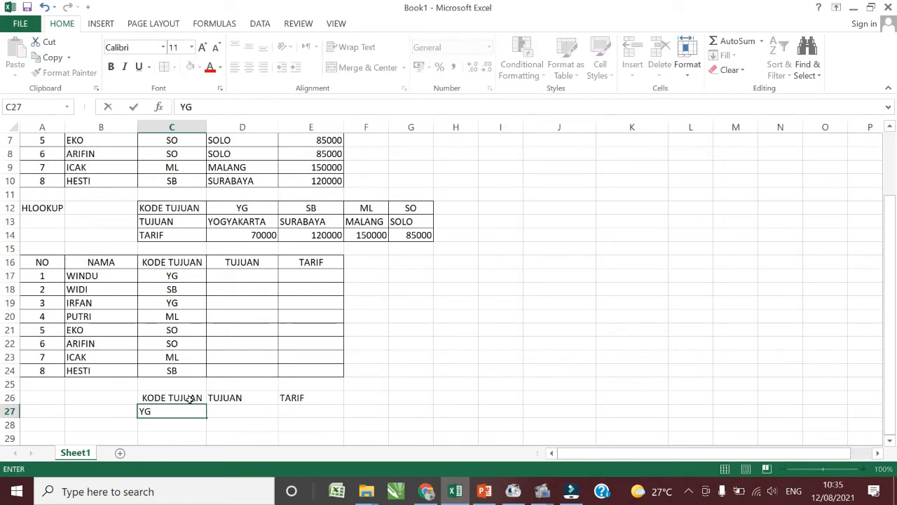
key(Return)
text(SB)
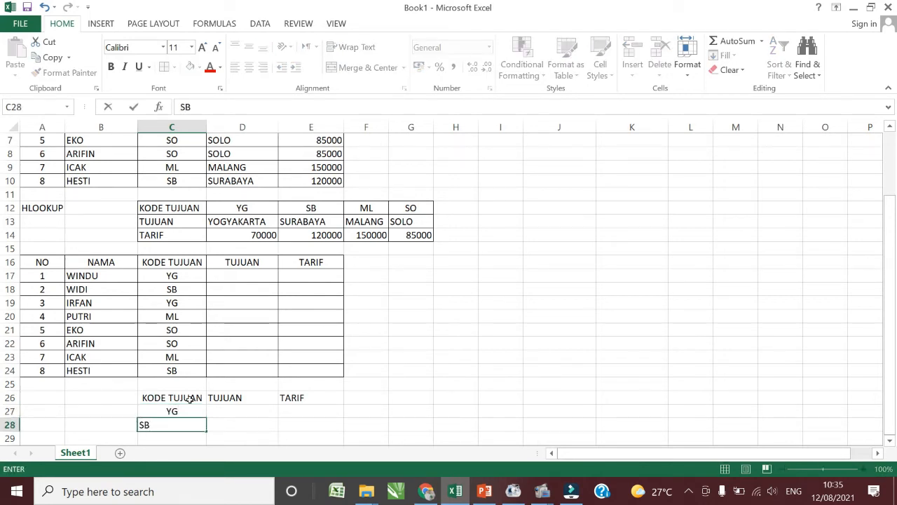
key(Return)
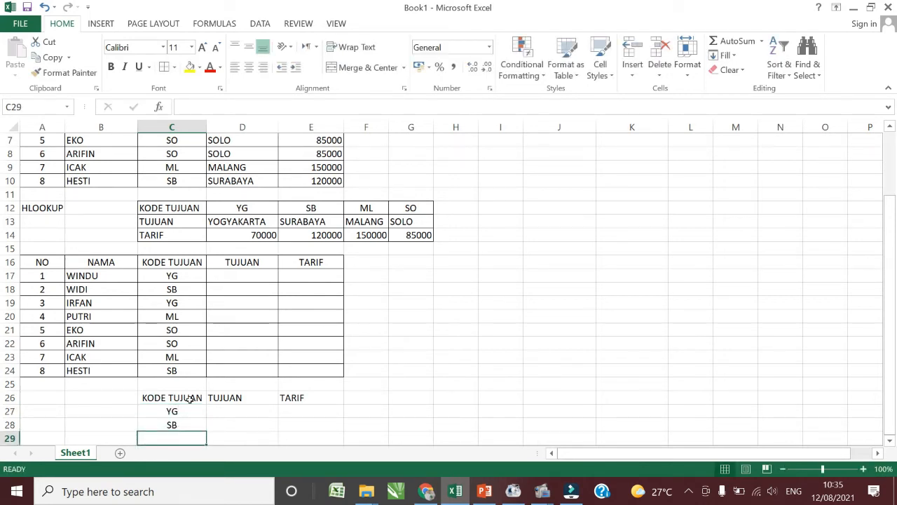
text(ML)
key(Return)
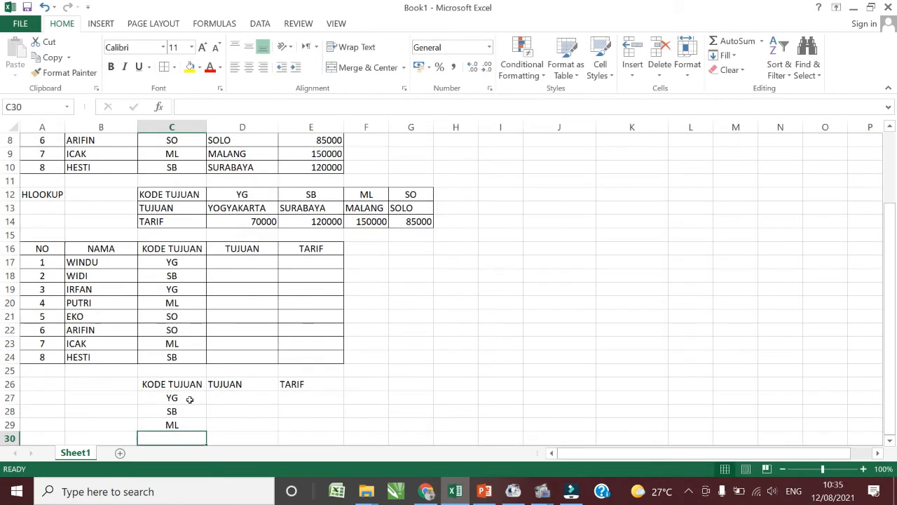
text(SO)
Enter the destinations YOGYAKARTA, SURABAYA, MALANG and SOLO in D27:D30 under the TUJUAN header.
click(237, 397)
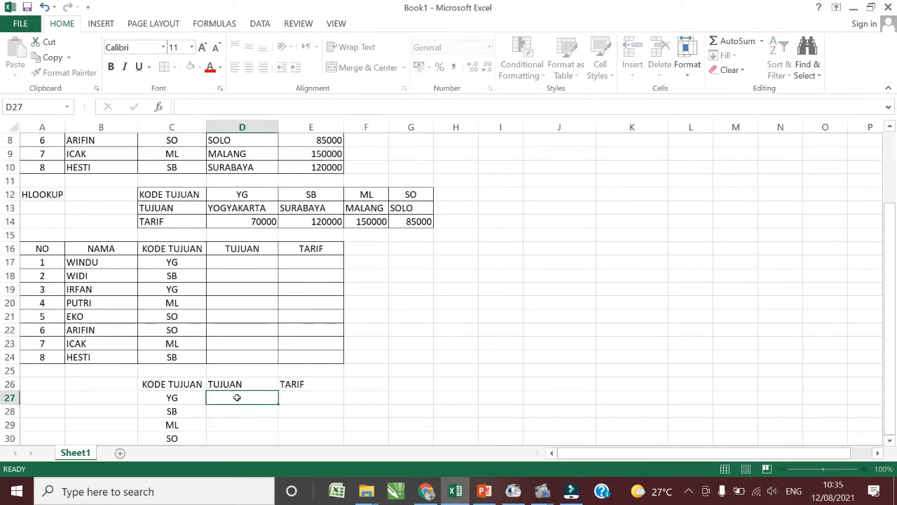
text(YOGYAKARTA)
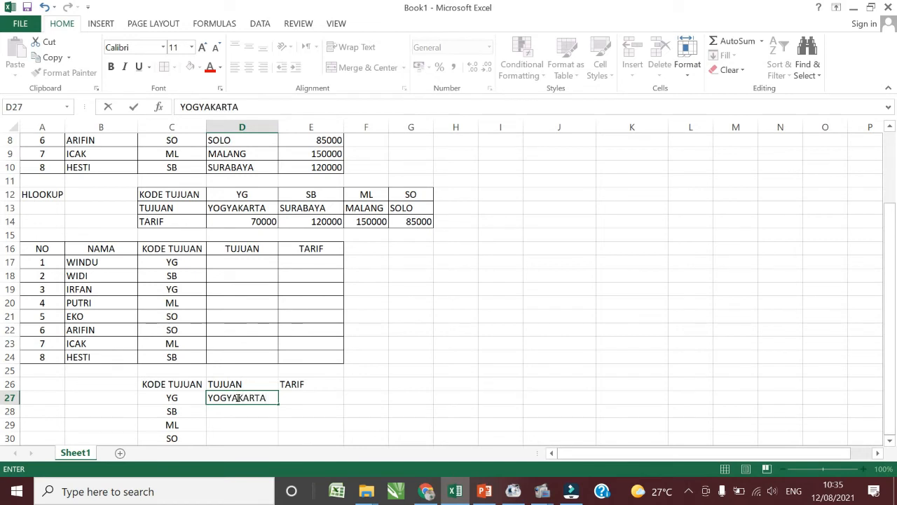
key(Return)
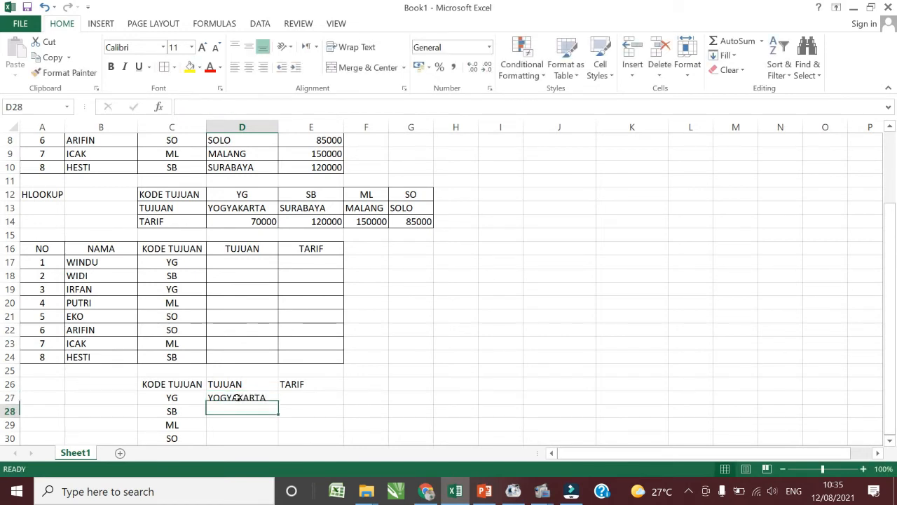
text(SURABAYA)
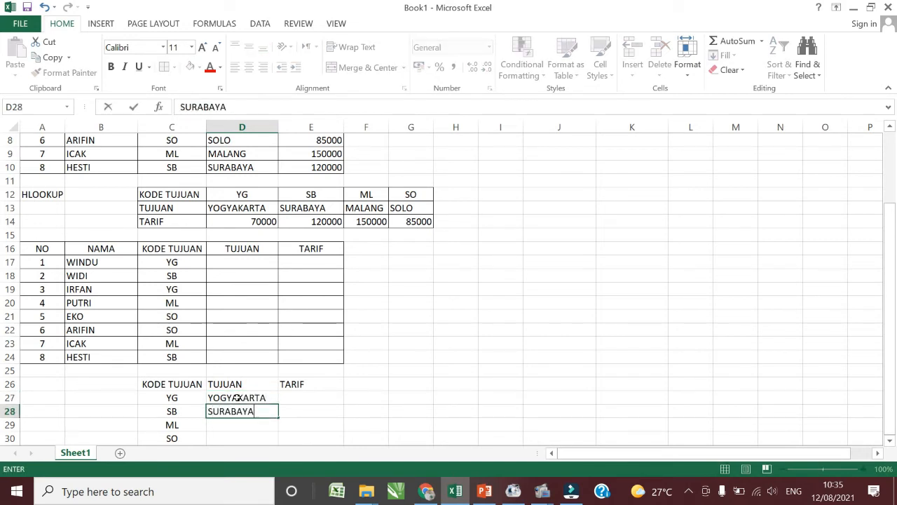
key(Return)
text(MALANG)
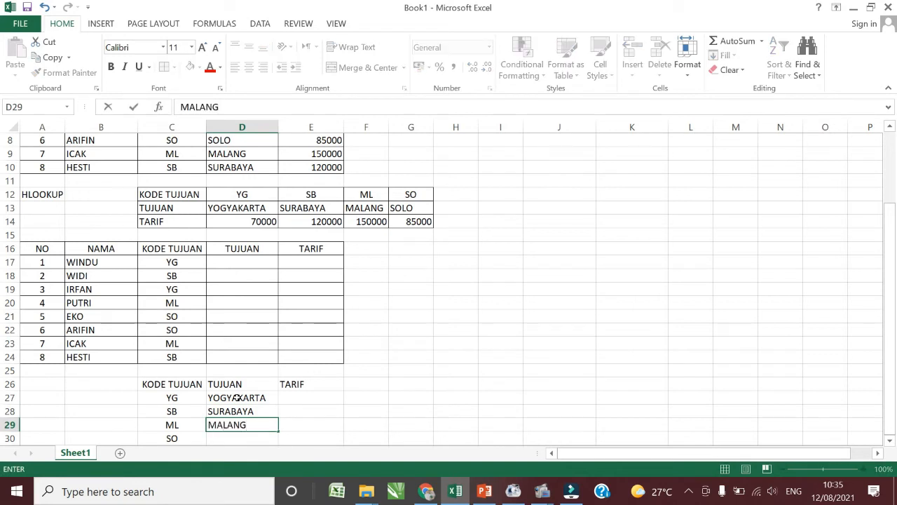
key(Return)
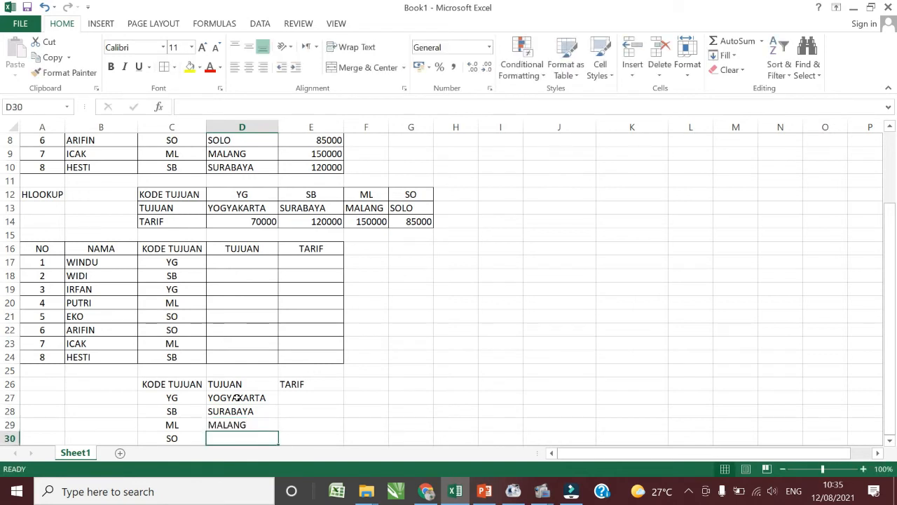
text(SOLO)
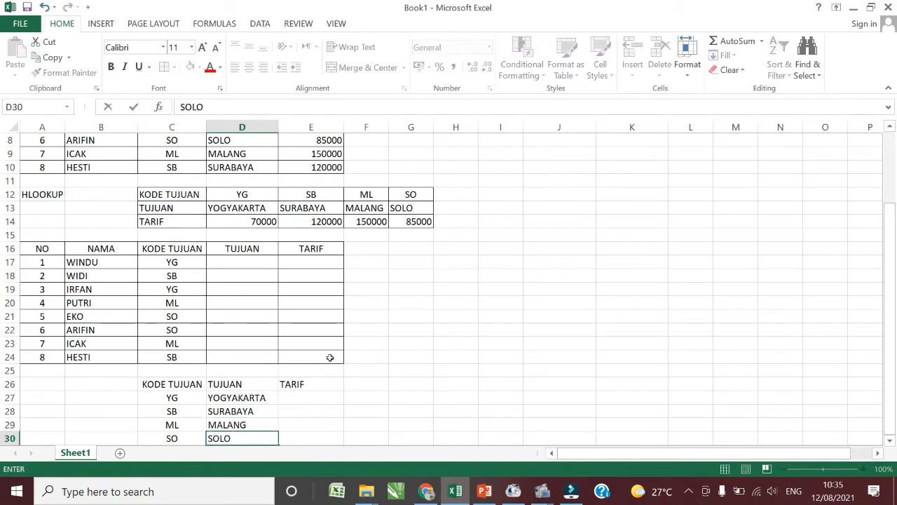
Enter the fares 70000, 120000, 150000 and 85000 in E27:E30 under the TARIF header.
click(318, 402)
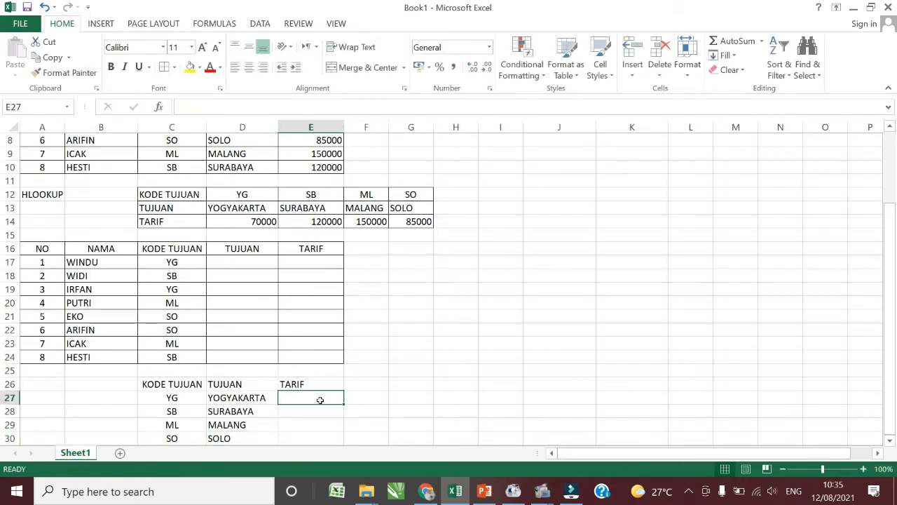
text(70000)
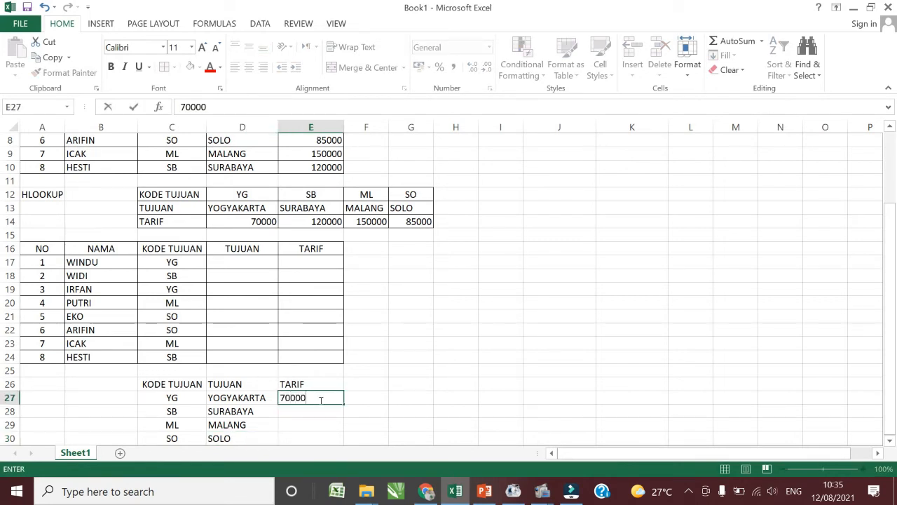
key(Return)
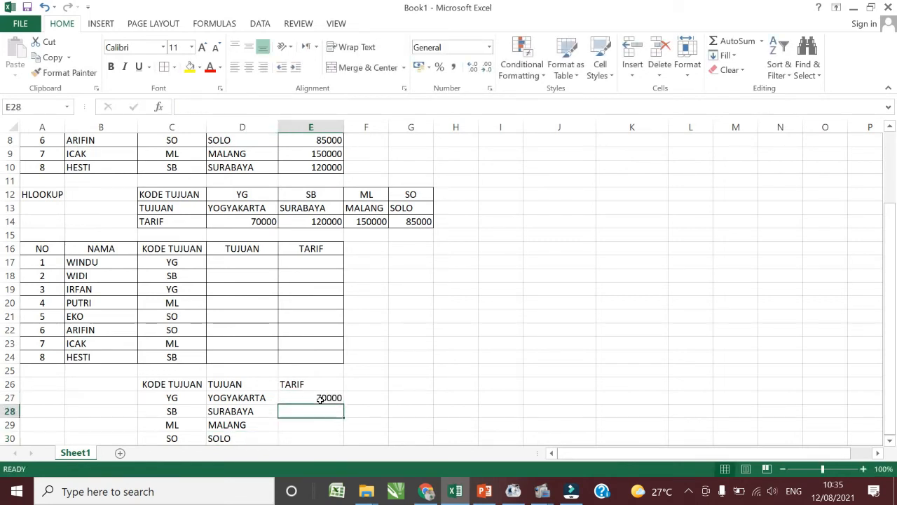
text(12)
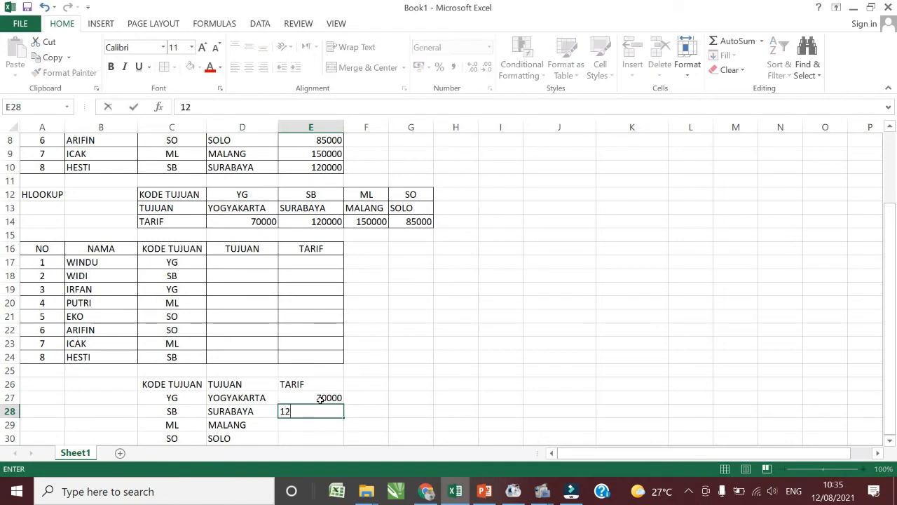
text(0000)
key(Return)
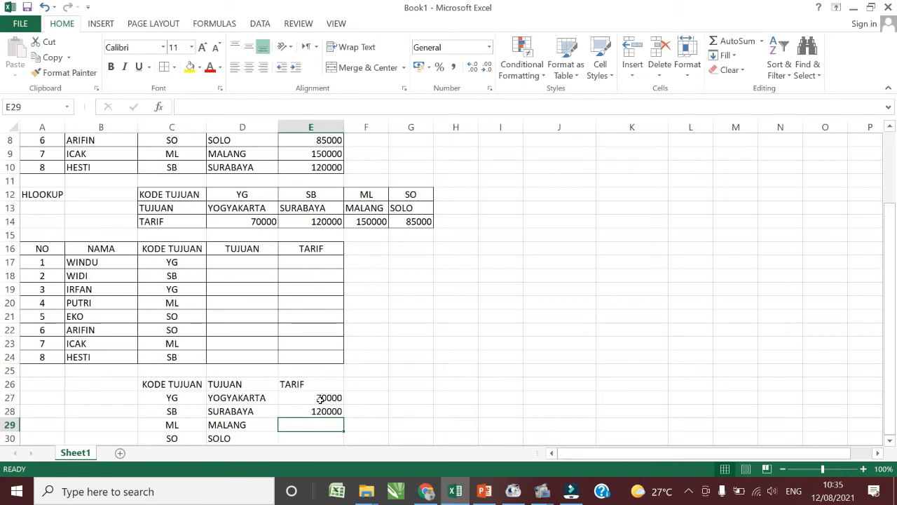
text(150000)
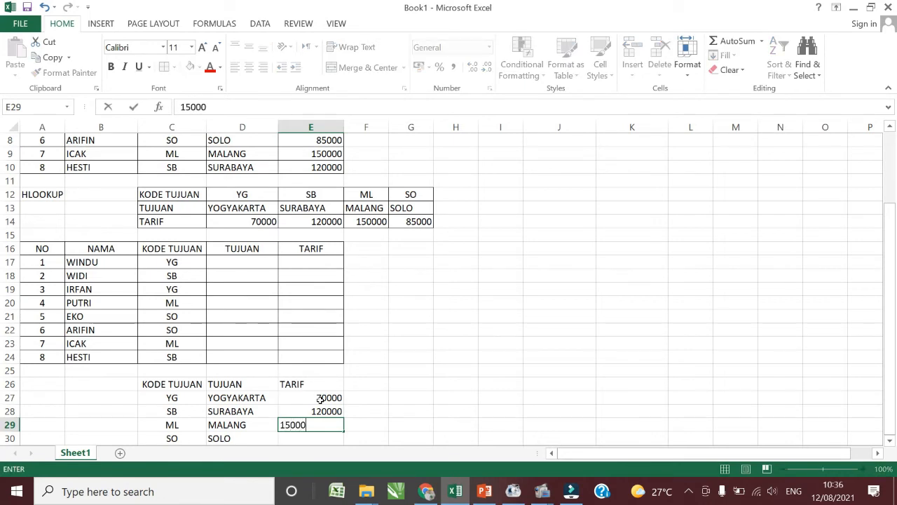
key(Return)
text(85)
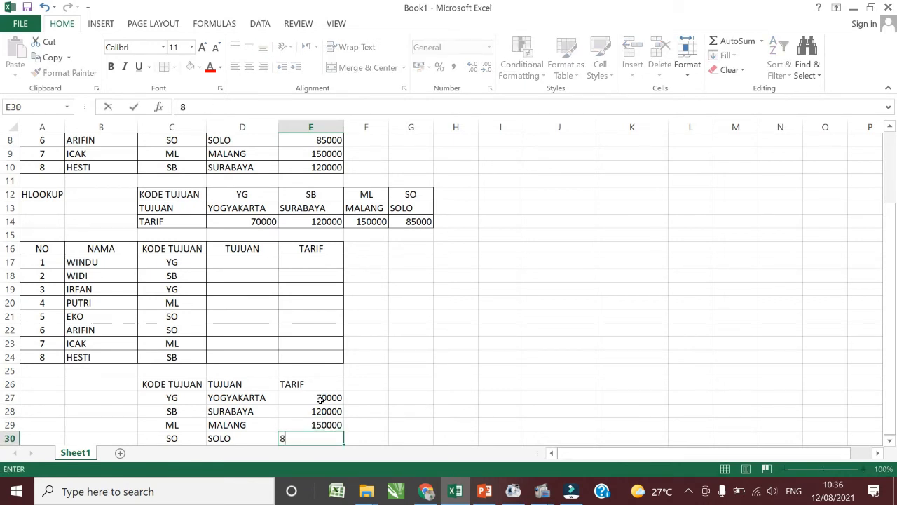
key(BackSpace)
text(5000)
key(Return)
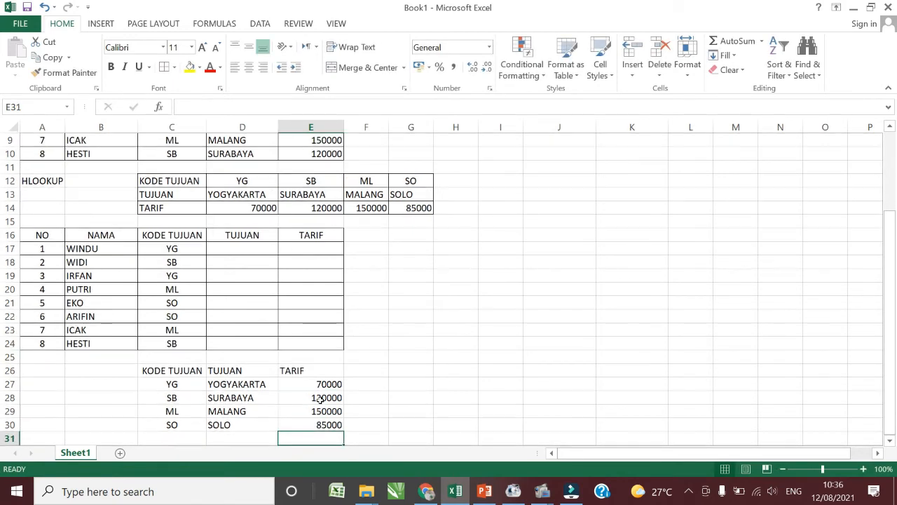
Apply borders to all cells of the vertical lookup table C26:E30.
drag(167, 371, 329, 425)
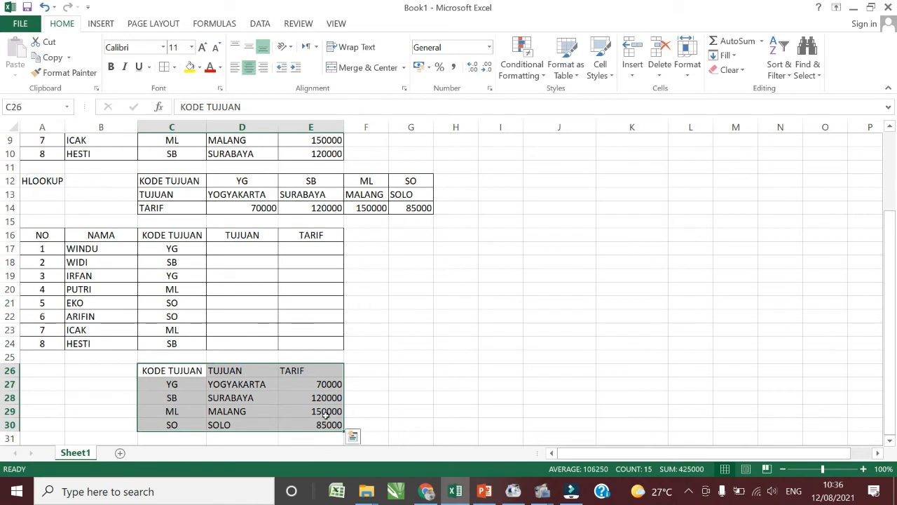
click(163, 67)
click(414, 370)
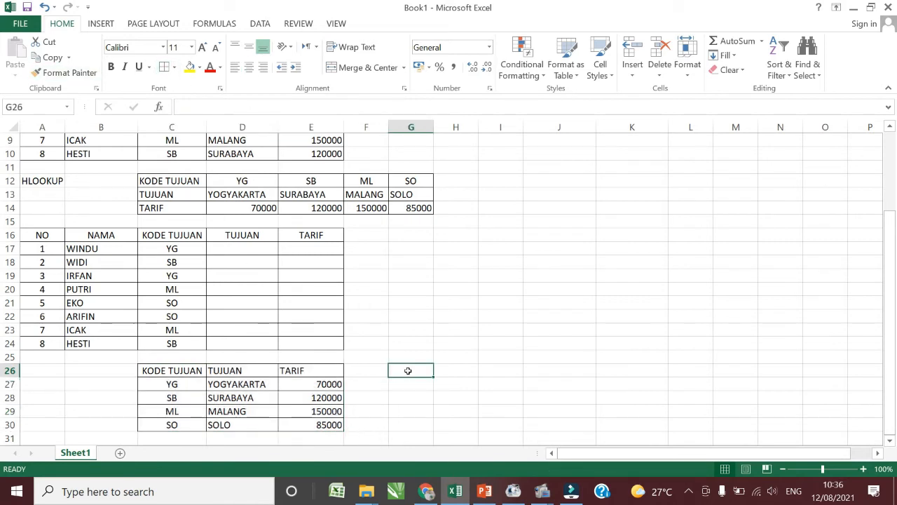
click(182, 379)
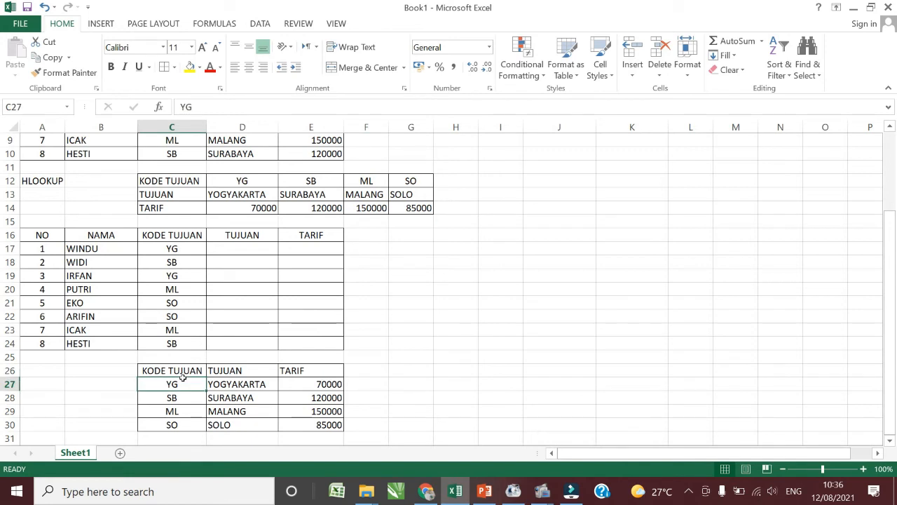
drag(182, 378, 184, 431)
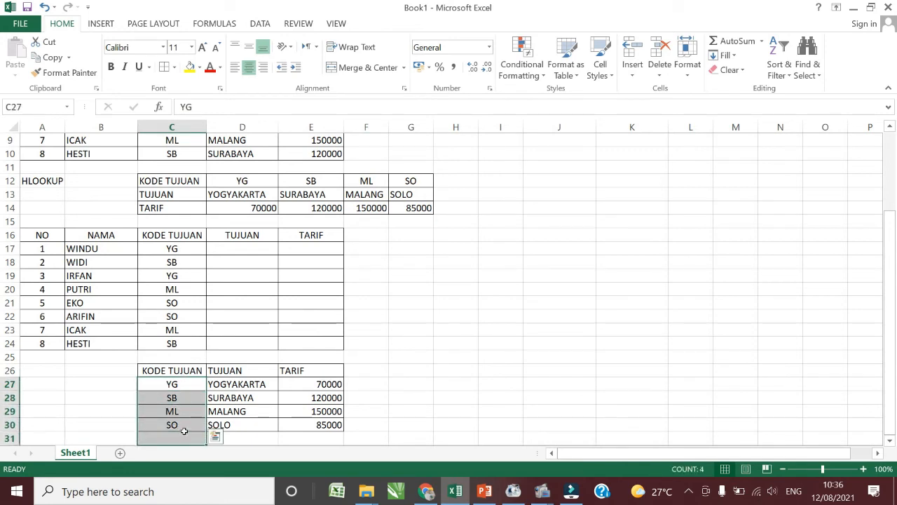
click(189, 383)
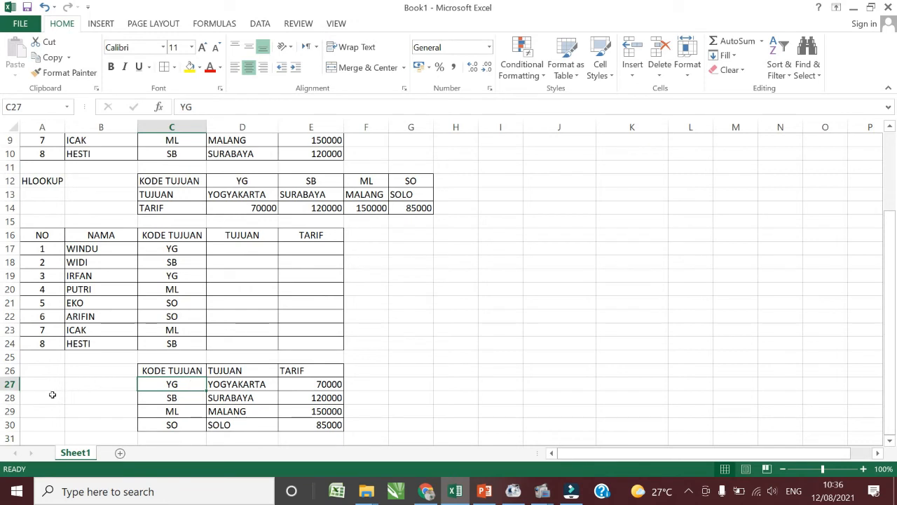
Label the vertical lookup table by entering VLOOKUP in A28.
click(31, 395)
text(VL)
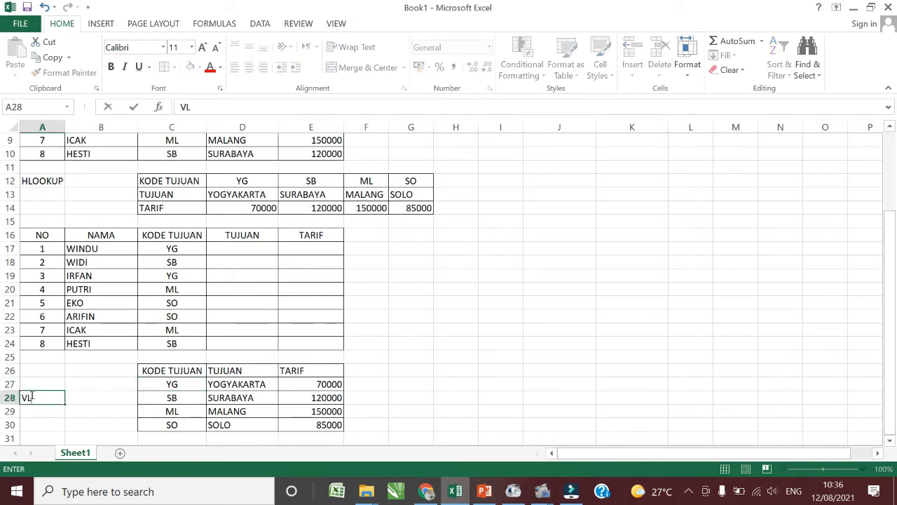
text(OOKUP)
key(Return)
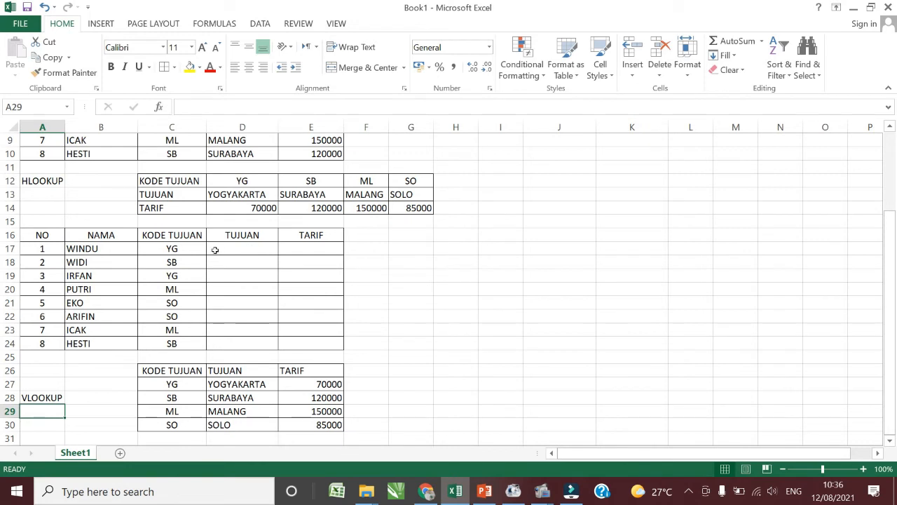
Enter =VLOOKUP(C17;$C$26:$E$30;2;0) in D17 and fill the formula down to D24 in the TUJUAN column.
click(239, 250)
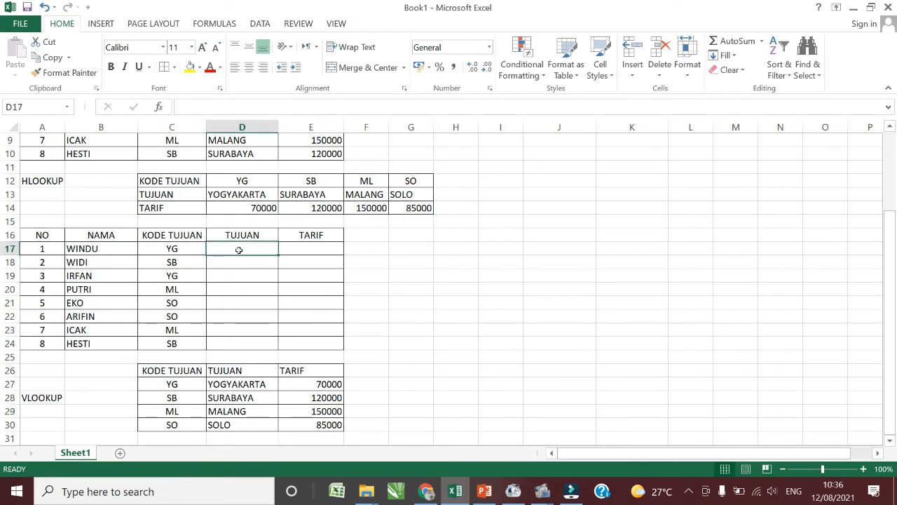
text(=V)
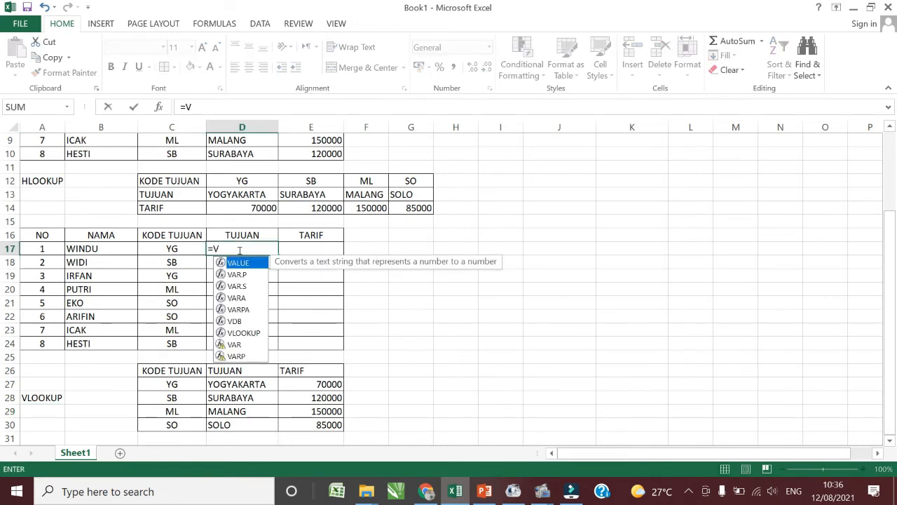
text(L)
key(Tab)
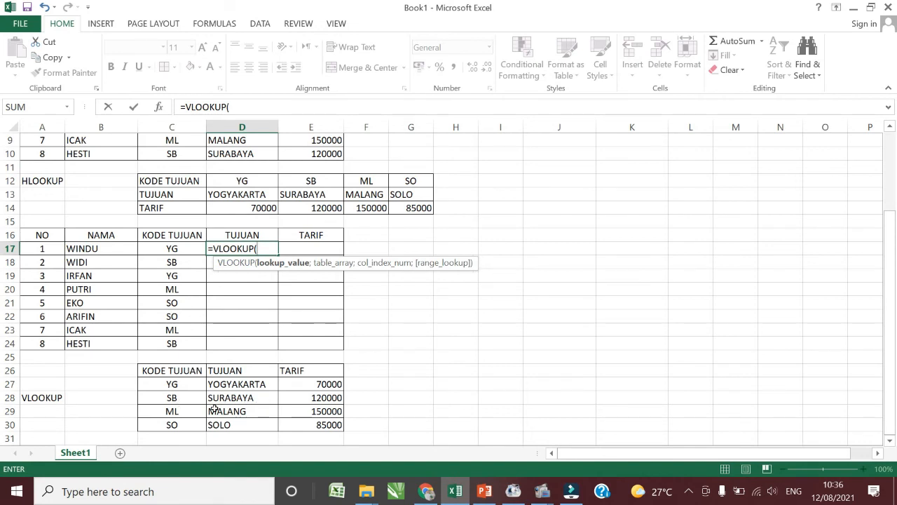
click(174, 249)
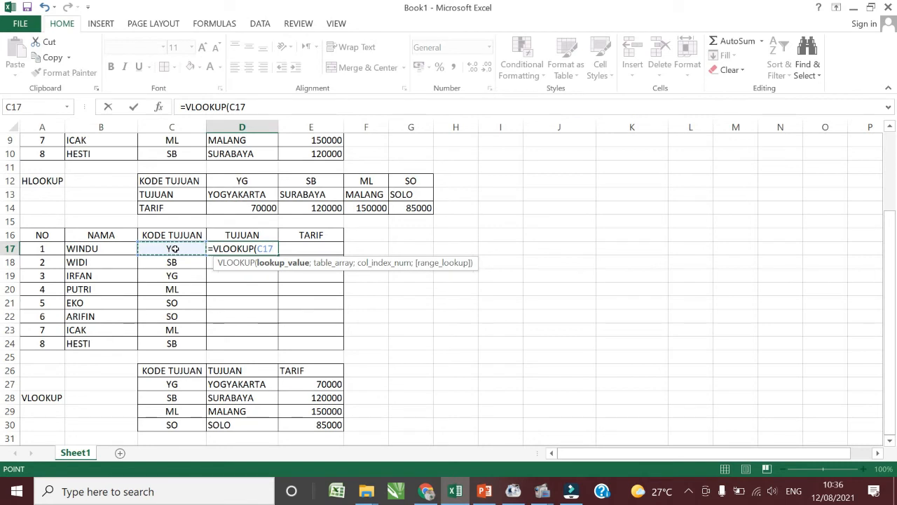
text(;)
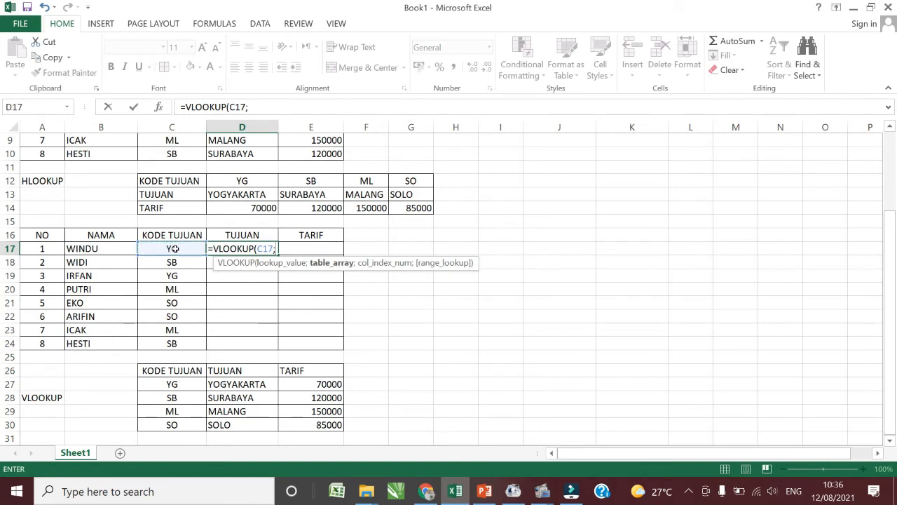
drag(170, 371, 329, 425)
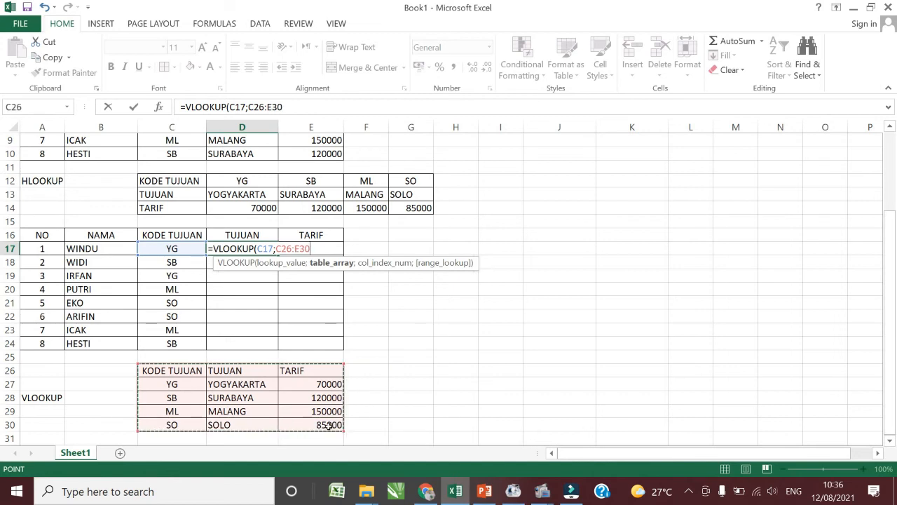
key(F4)
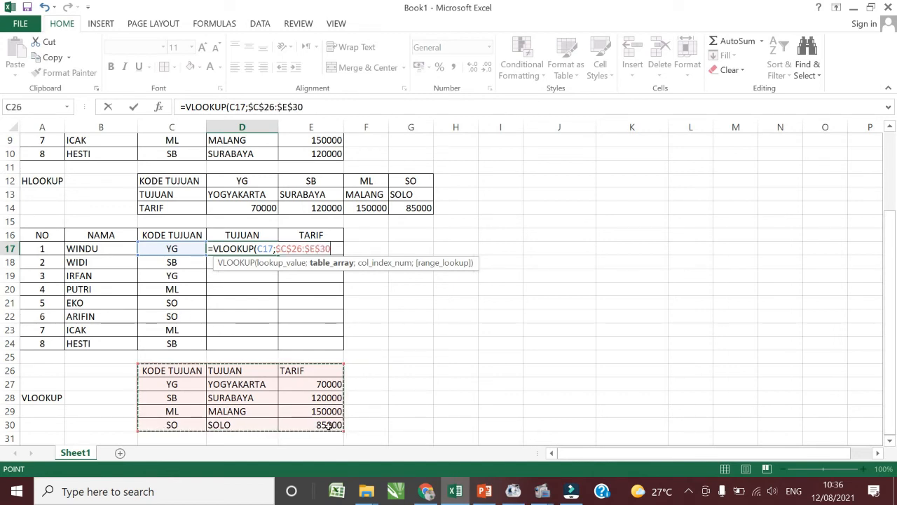
text(;)
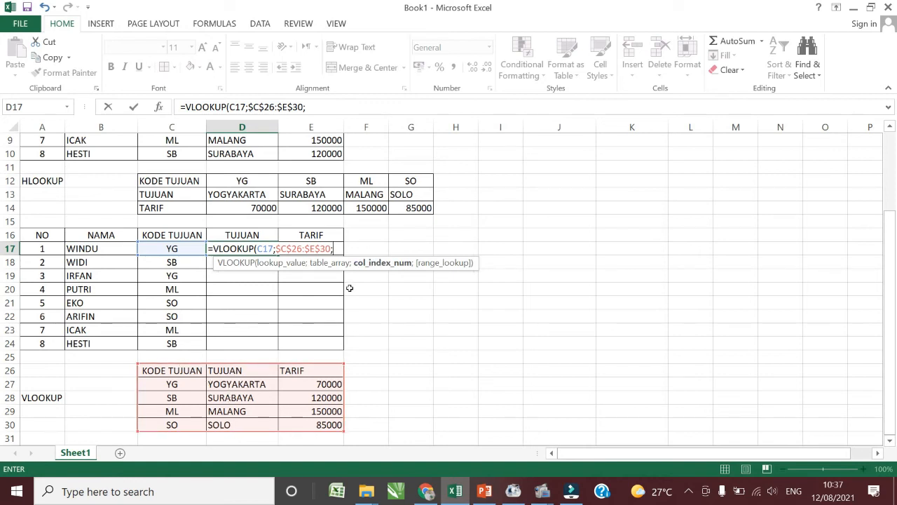
text(2;)
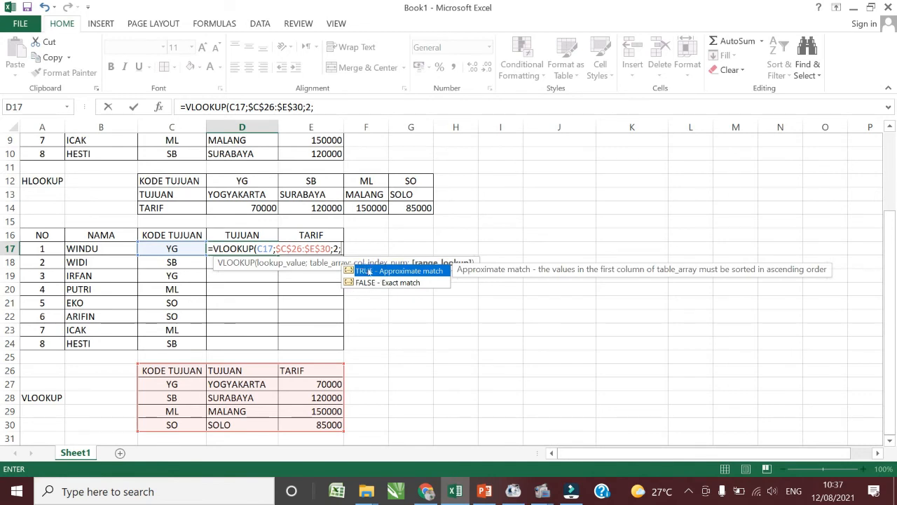
text(0))
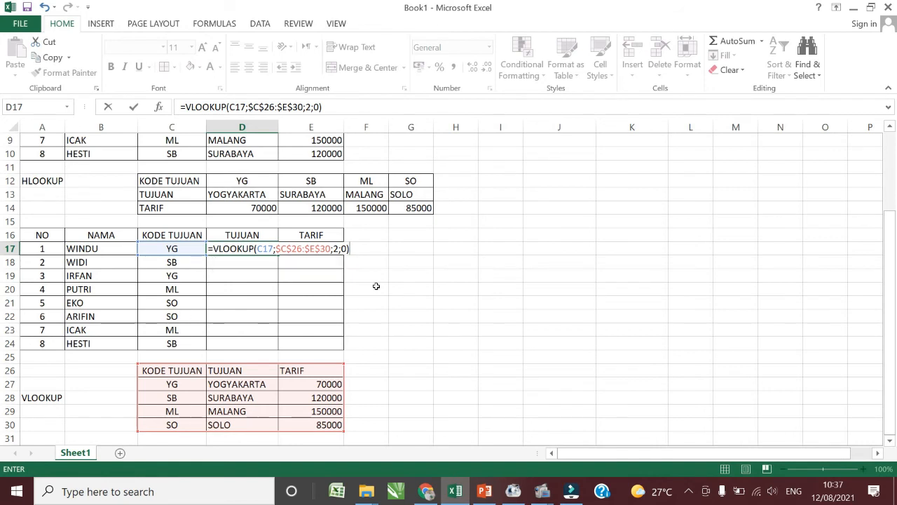
key(Return)
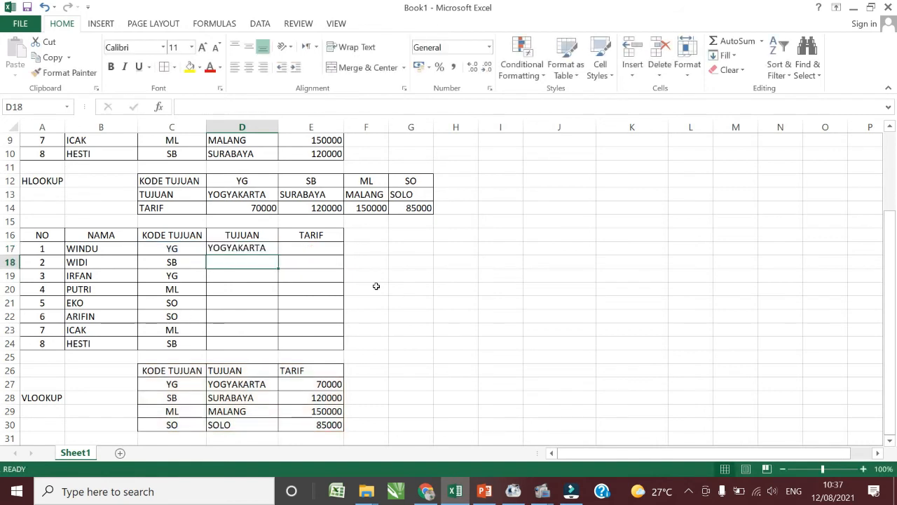
click(267, 249)
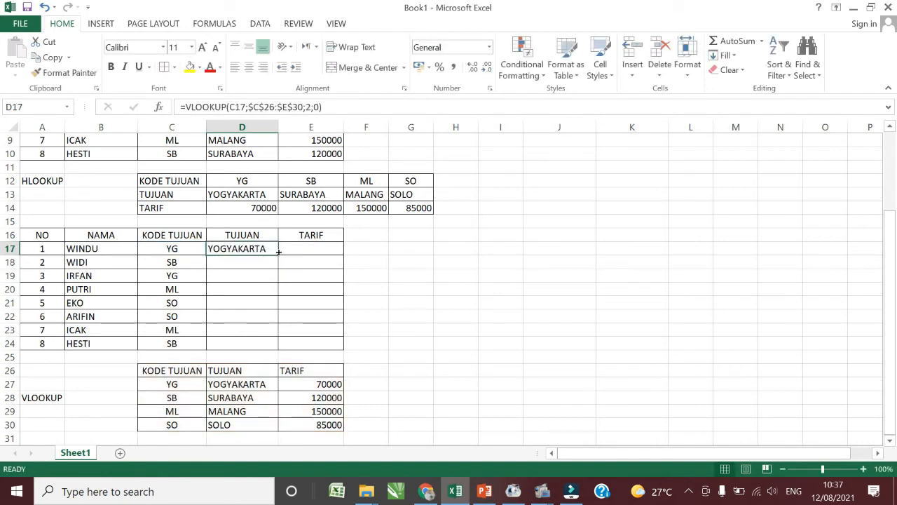
drag(278, 254, 283, 349)
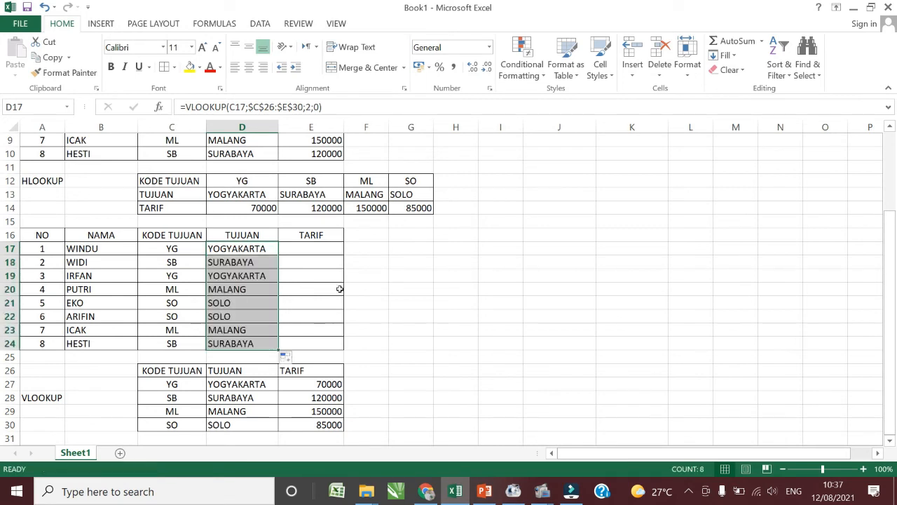
Enter =VLOOKUP(C17;$C$26:$E$30;3;0) in E17 to look up the first row's fare by its destination code.
click(322, 247)
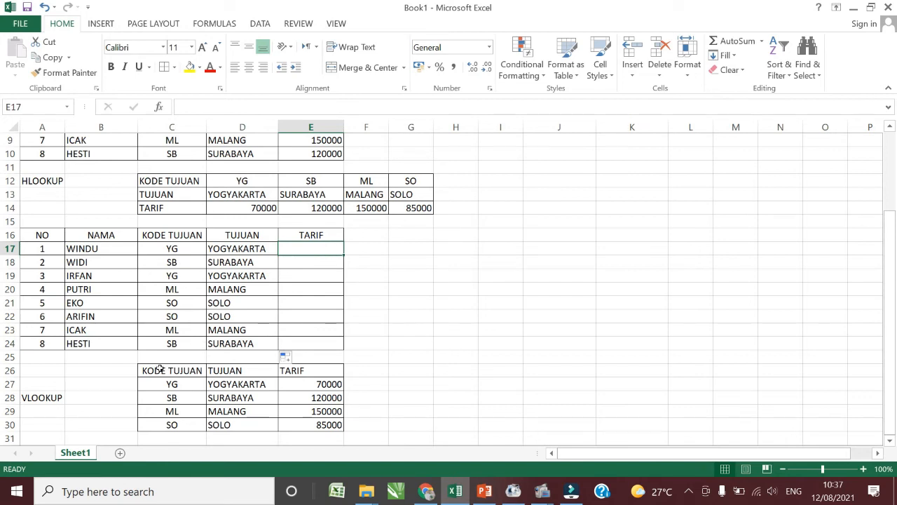
drag(160, 369, 330, 438)
click(321, 250)
text(=)
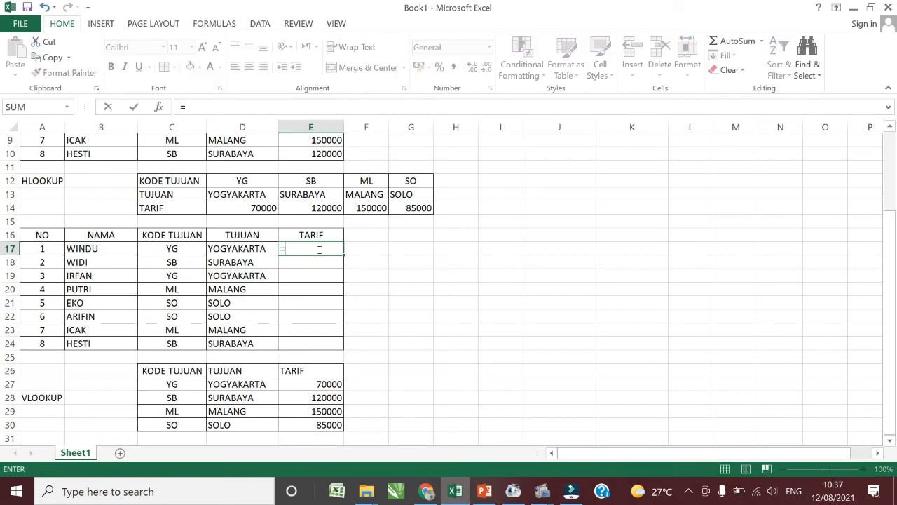
text(VL)
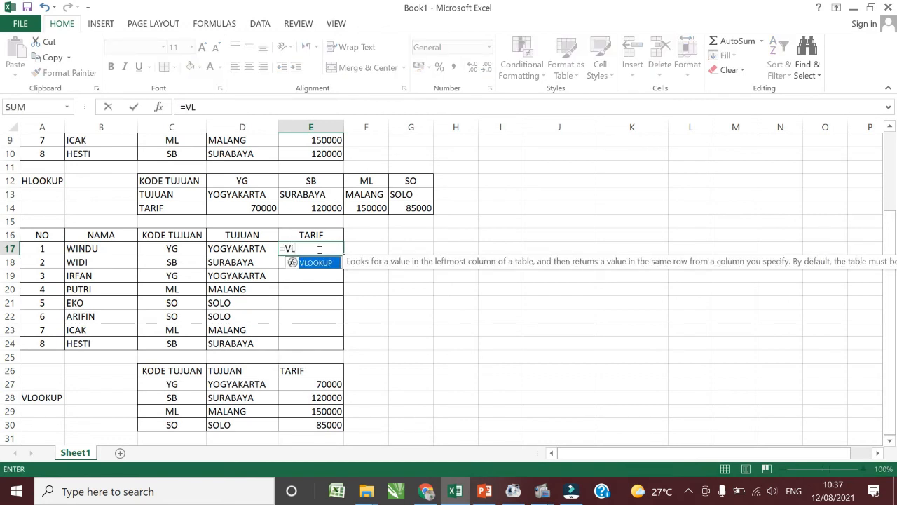
key(Tab)
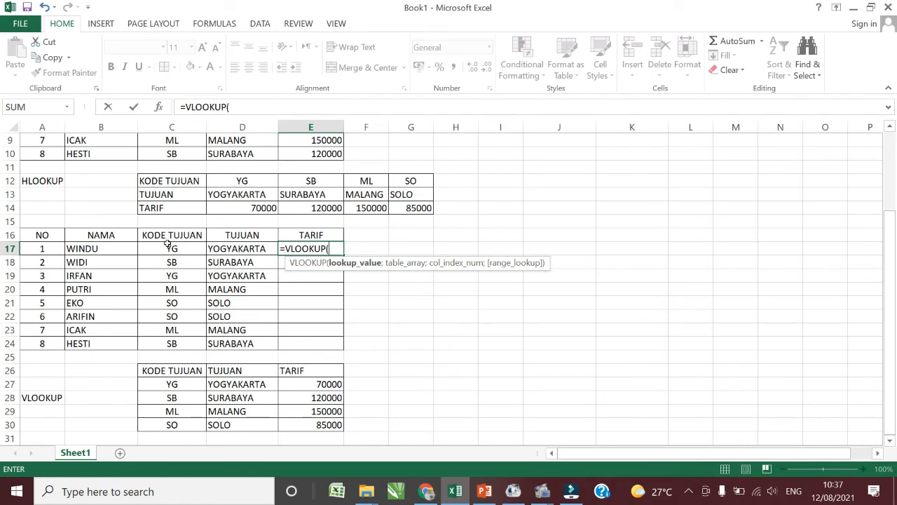
click(188, 250)
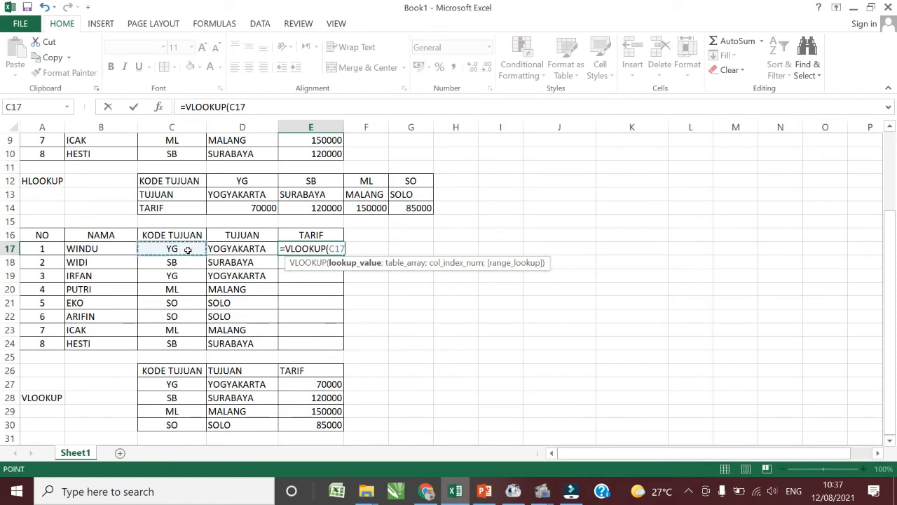
text(;)
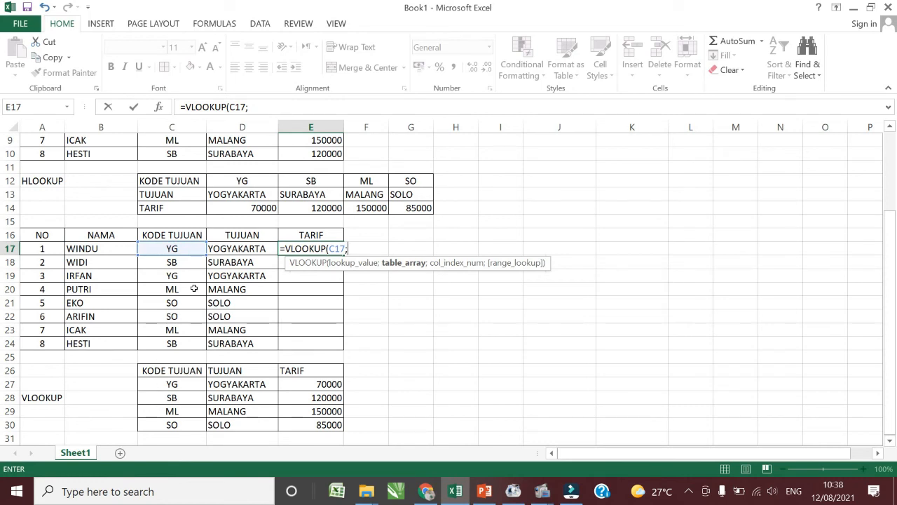
drag(162, 371, 327, 421)
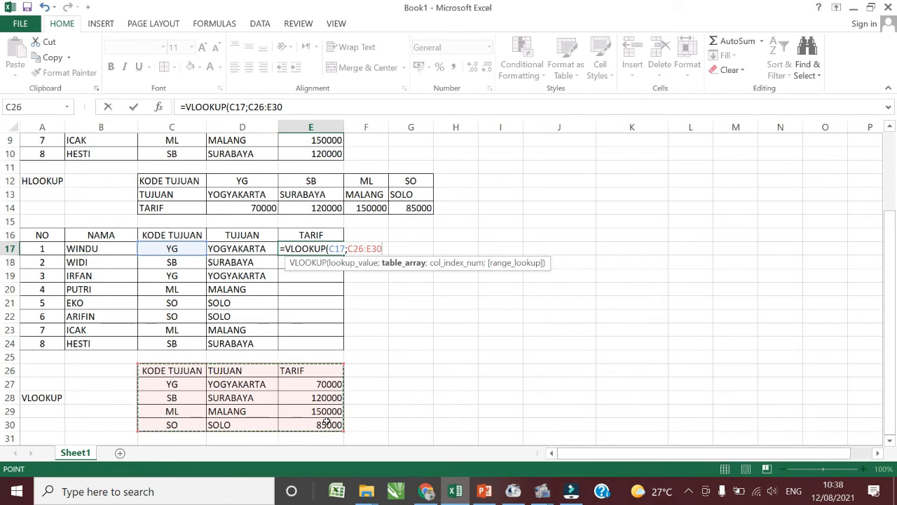
key(F4)
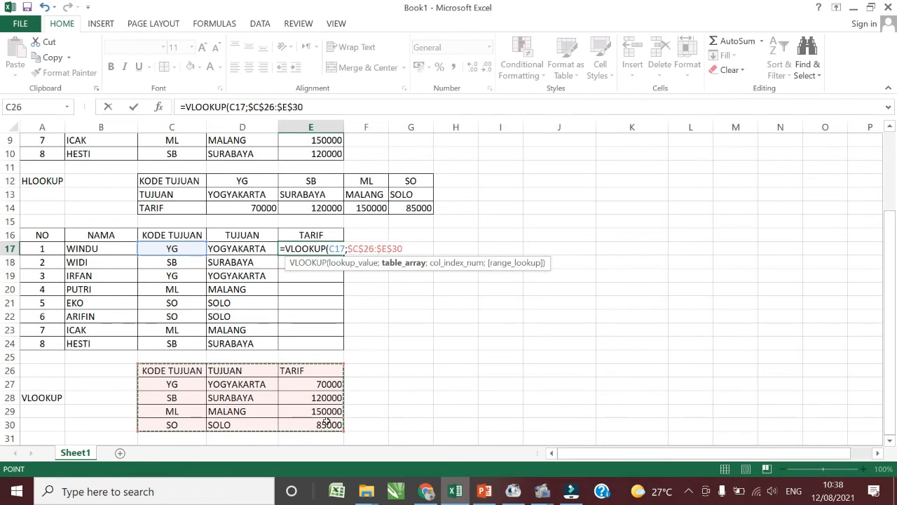
text(;)
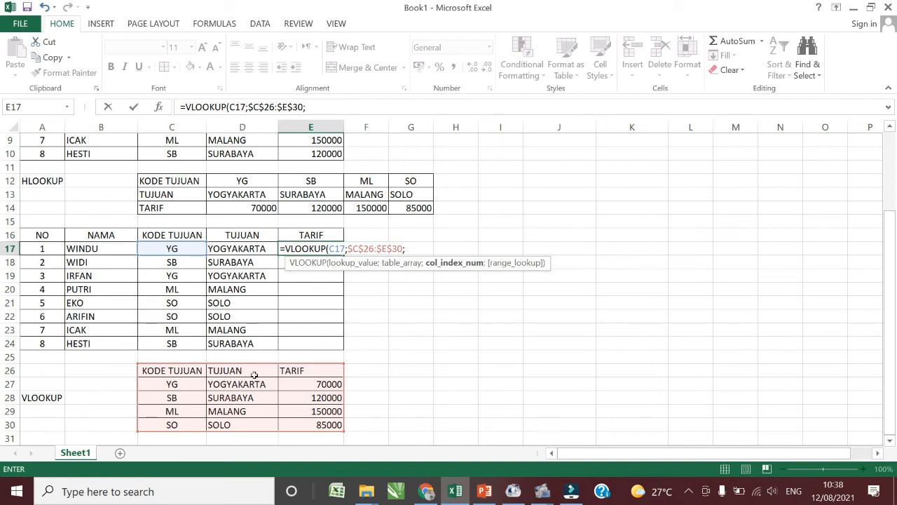
text(3;)
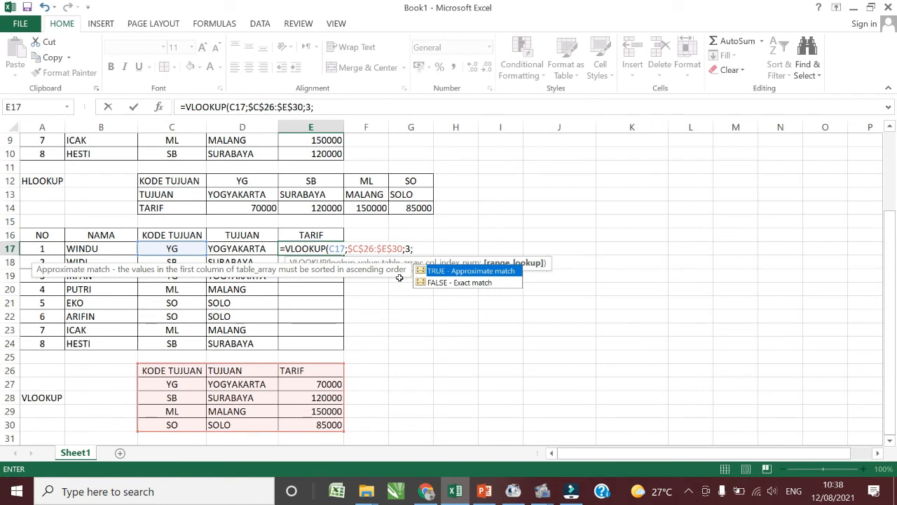
text(0))
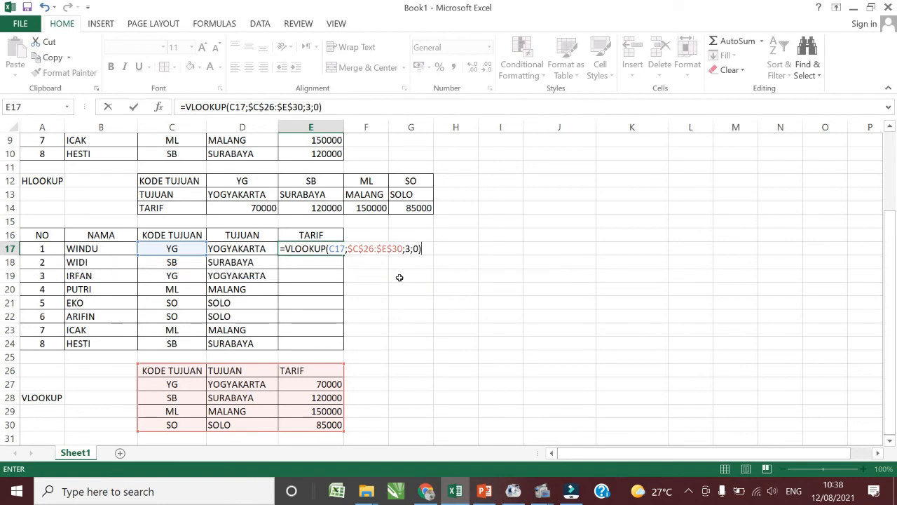
key(Return)
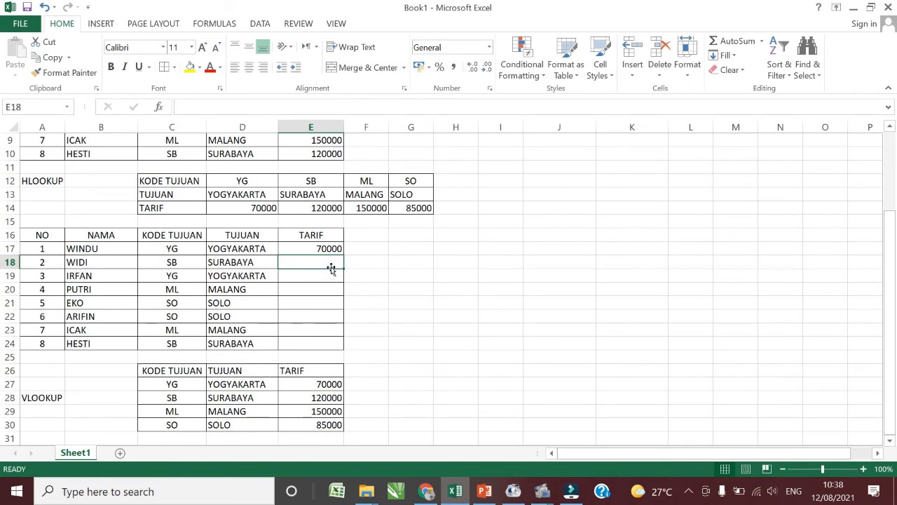
Enter =VLOOKUP(D18;$D$26:$E$30;2;0) in E18 to look up the second row's fare by its destination name.
text(=V)
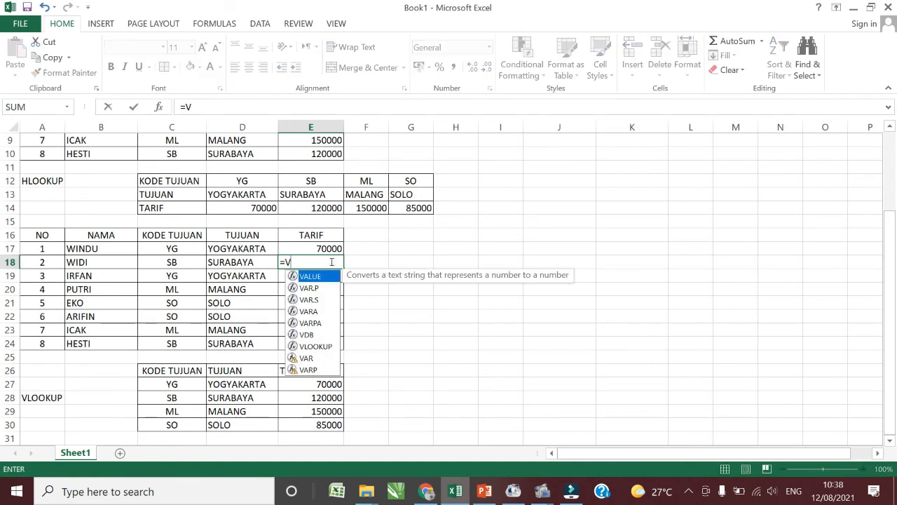
text(L)
key(Tab)
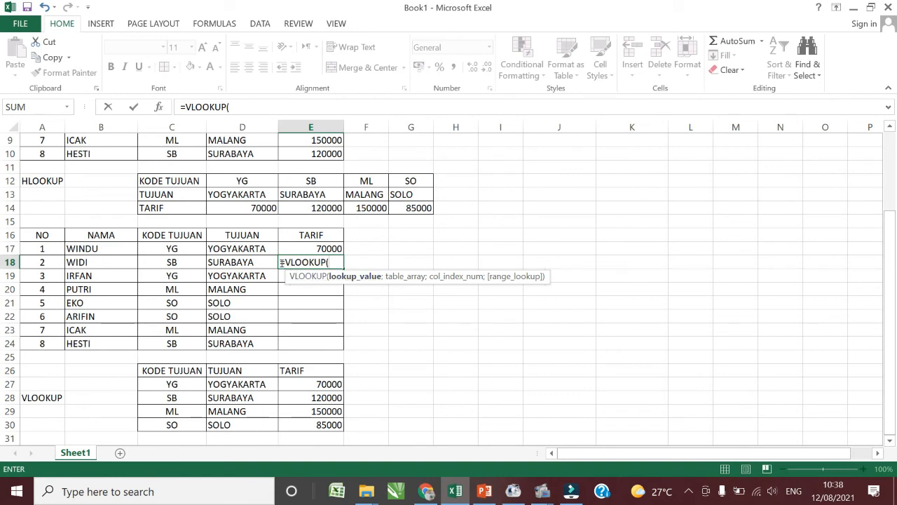
click(243, 261)
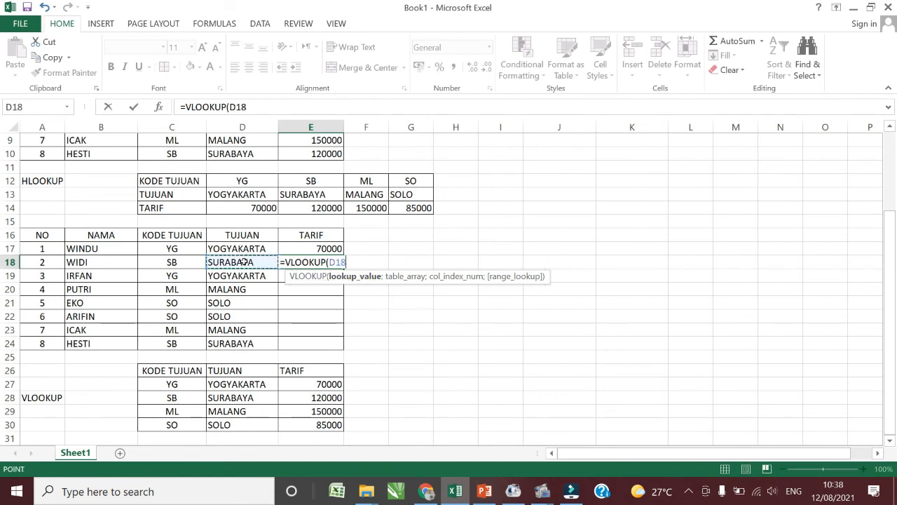
text(;)
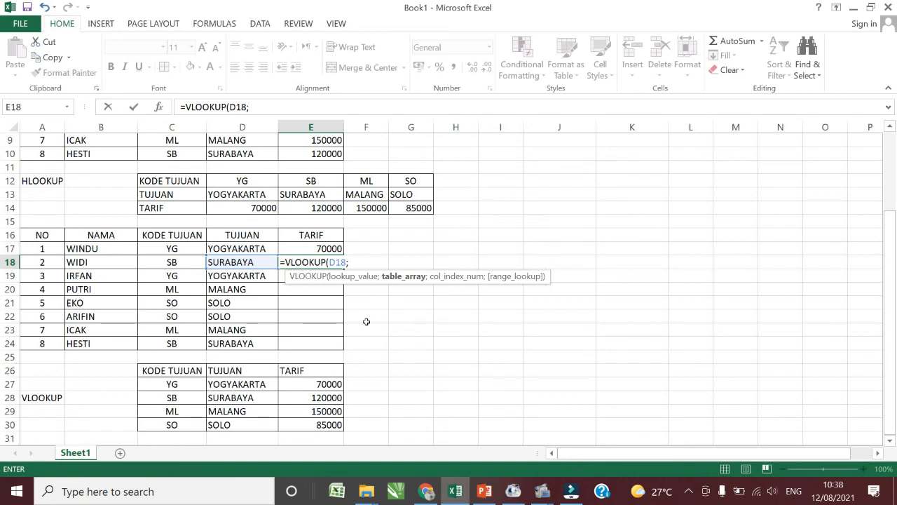
drag(230, 368, 319, 420)
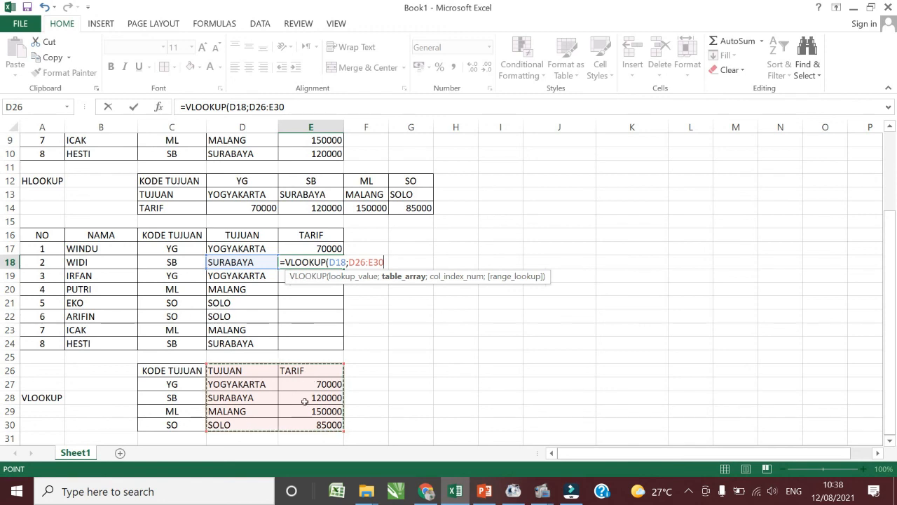
key(F4)
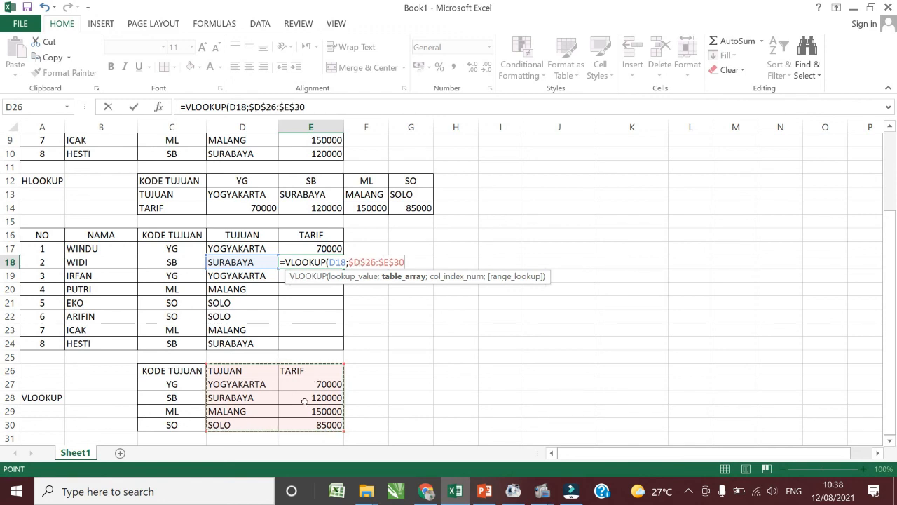
text(;)
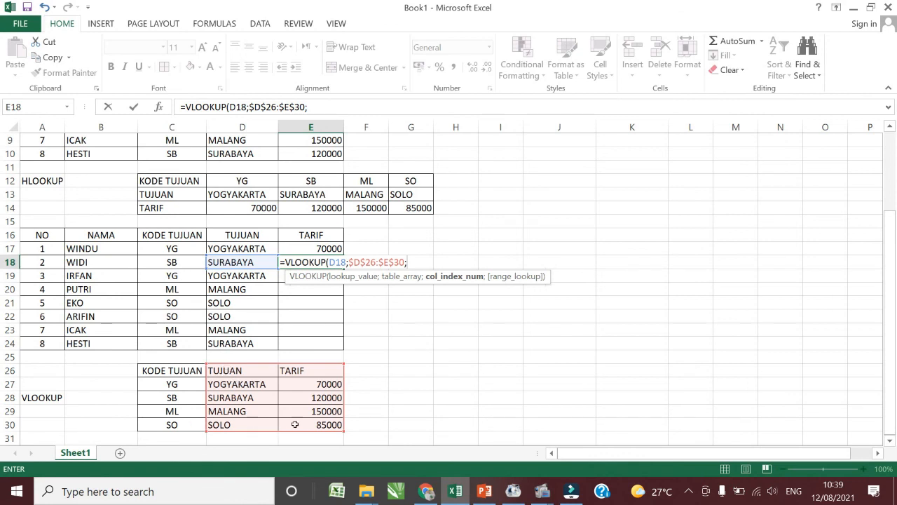
text(2;0)
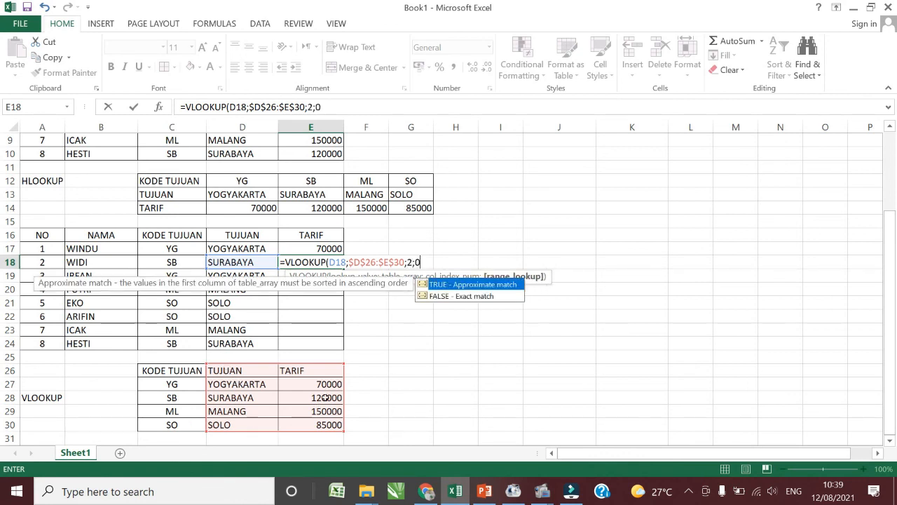
text())
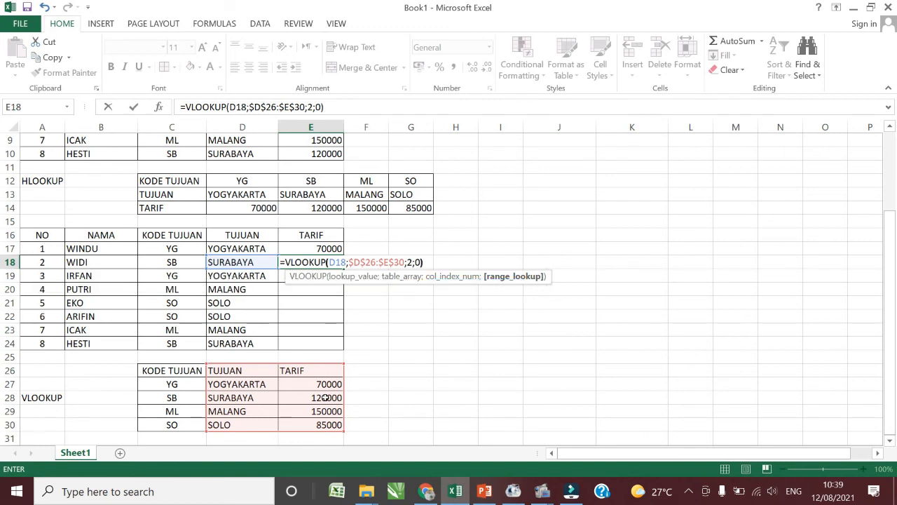
key(Return)
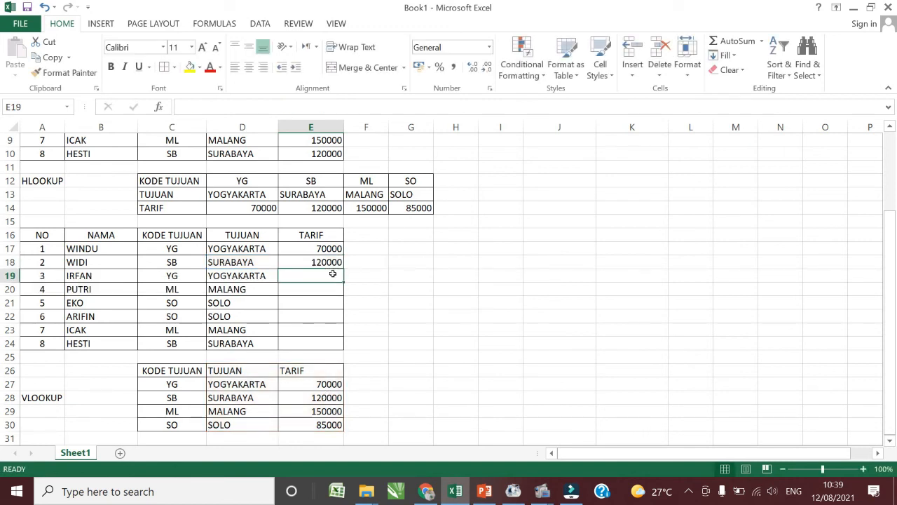
Compare the fare formulas in E17 and E18, and fill E17's code-based VLOOKUP down to E24 in the TARIF column.
click(332, 248)
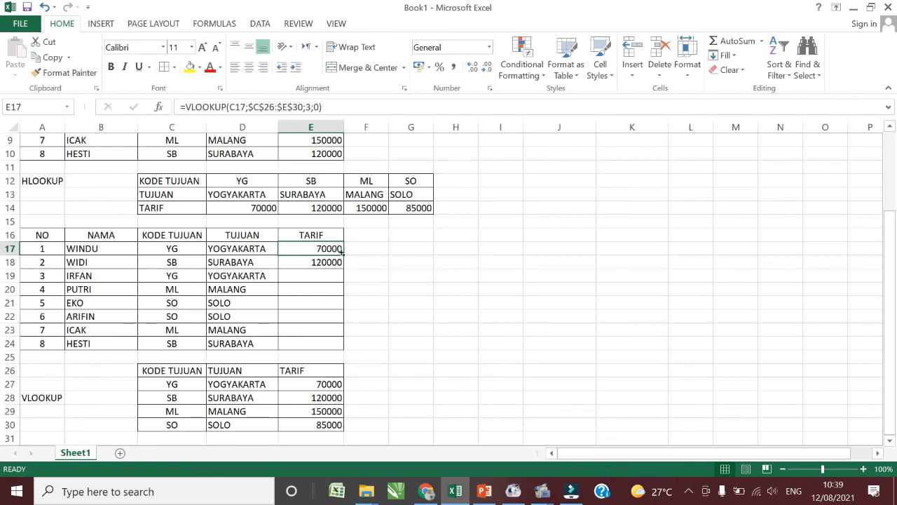
click(333, 262)
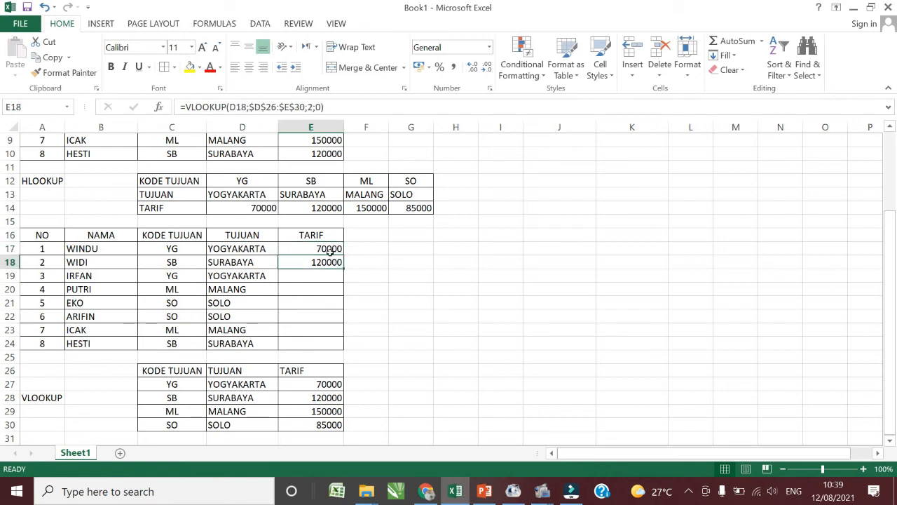
click(326, 248)
click(330, 262)
click(333, 248)
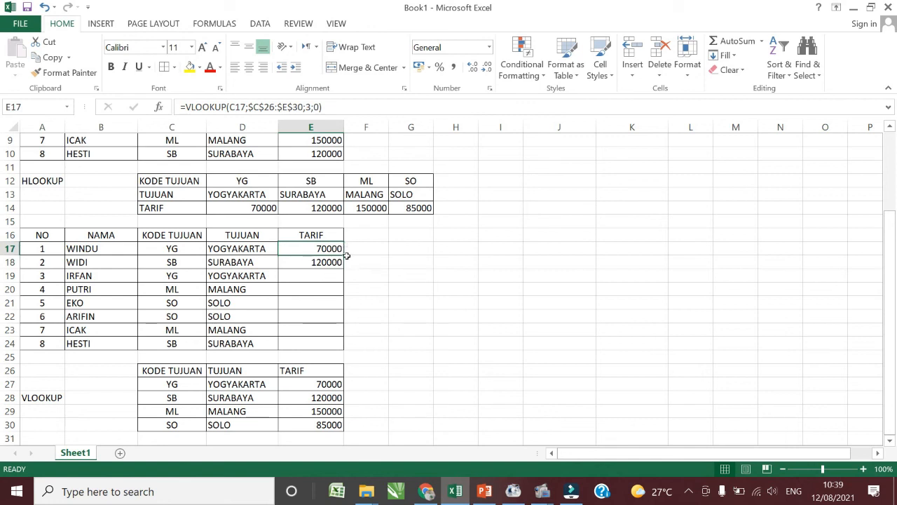
drag(345, 256, 353, 352)
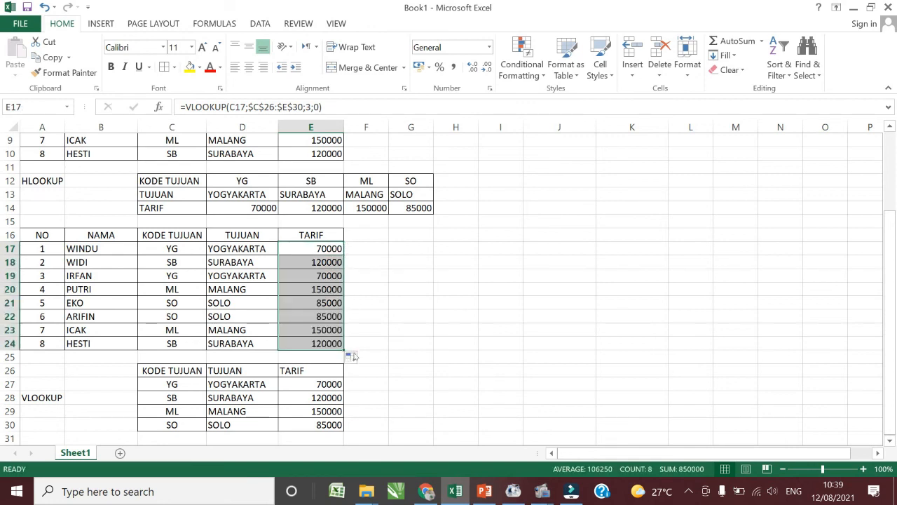
click(456, 387)
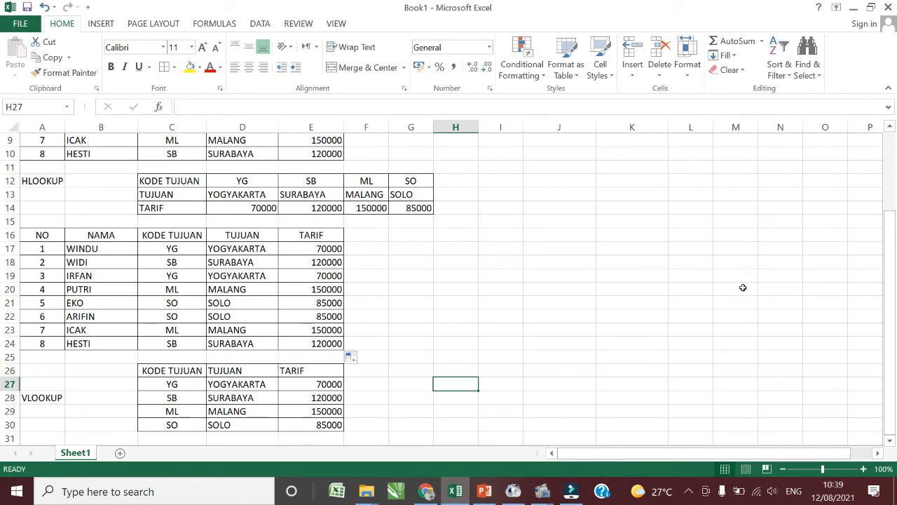
mouse_move(895, 246)
mouse_down()
mouse_move(889, 172)
mouse_move(895, 264)
mouse_up()
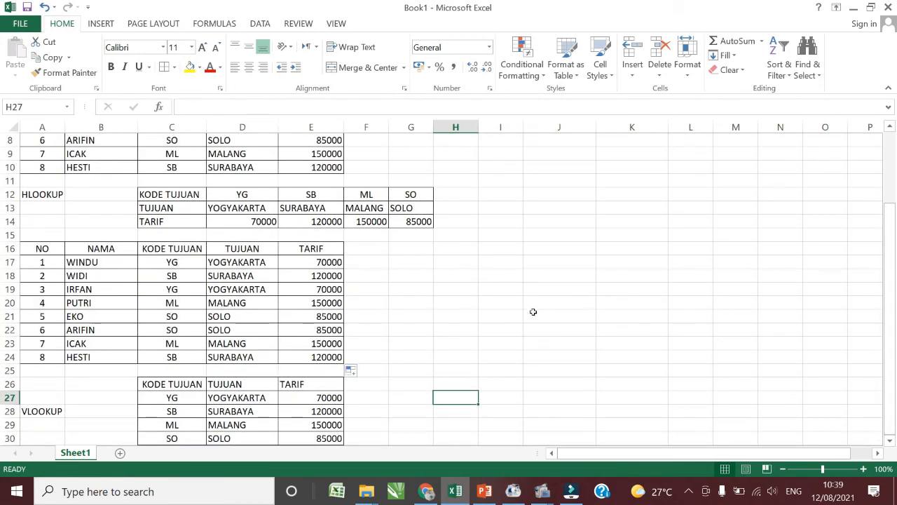